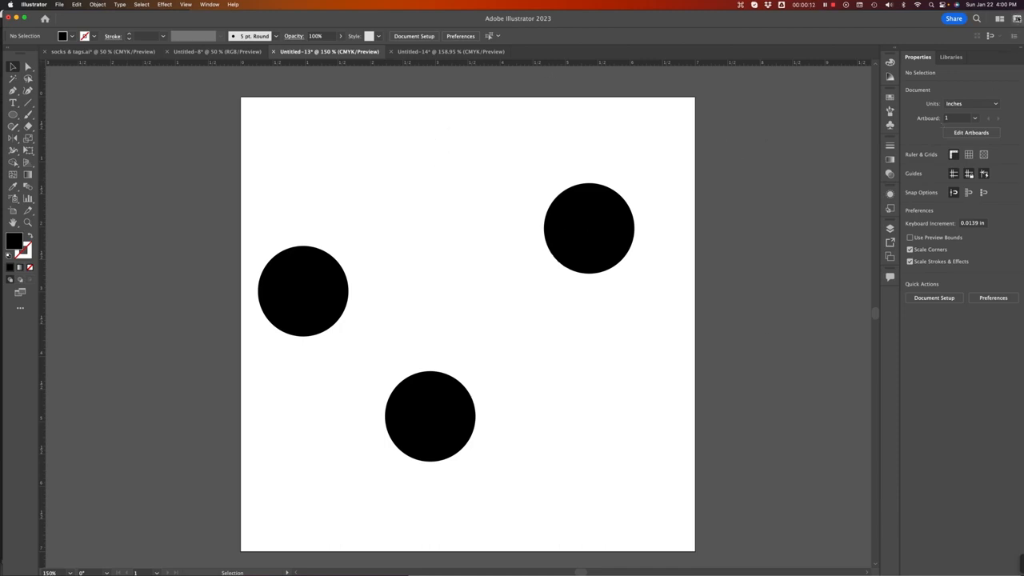
Step: Open the Align panel and move it to float beside the artboard's upper right
click(1017, 17)
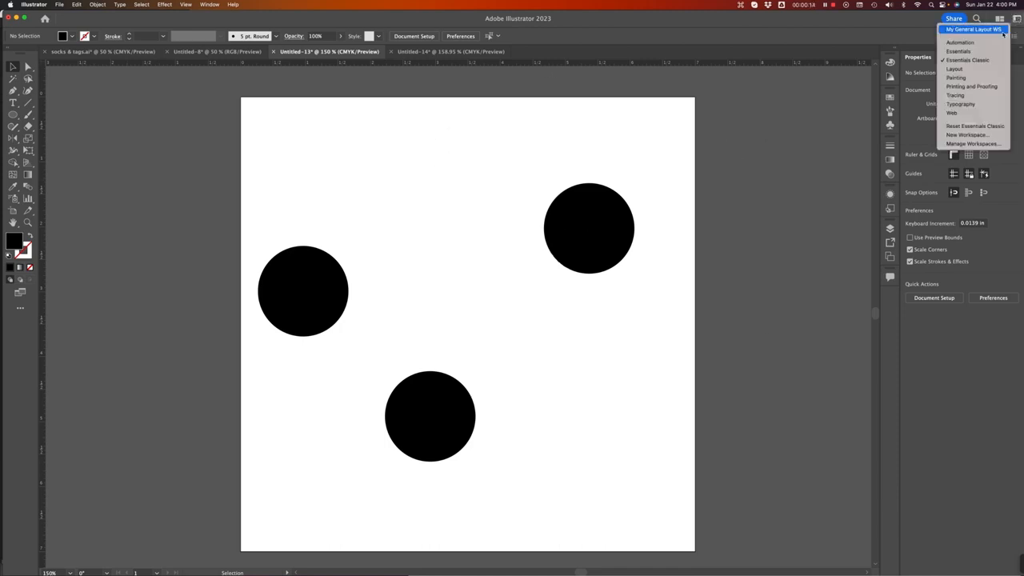
click(798, 149)
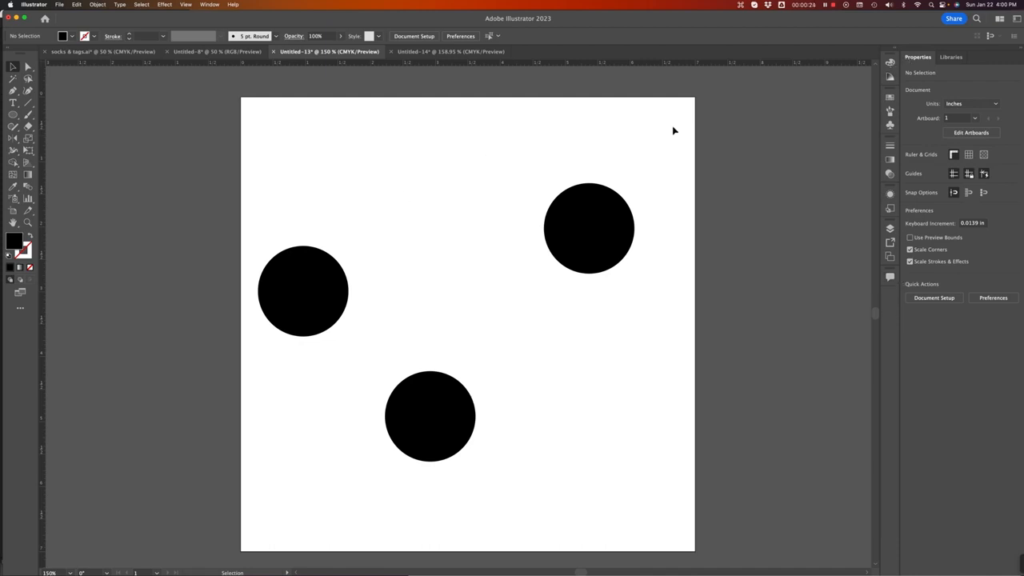
click(210, 5)
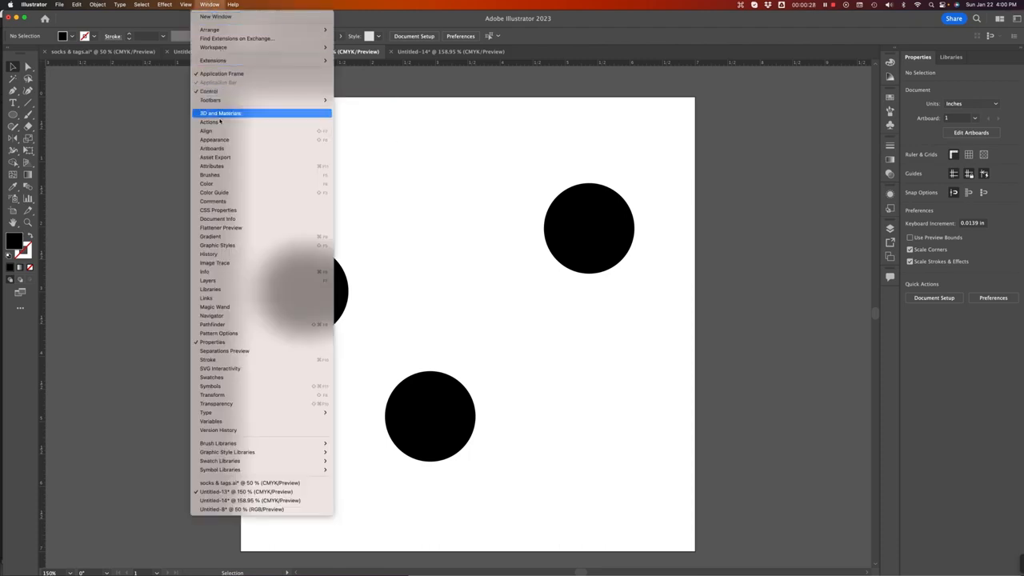
click(218, 133)
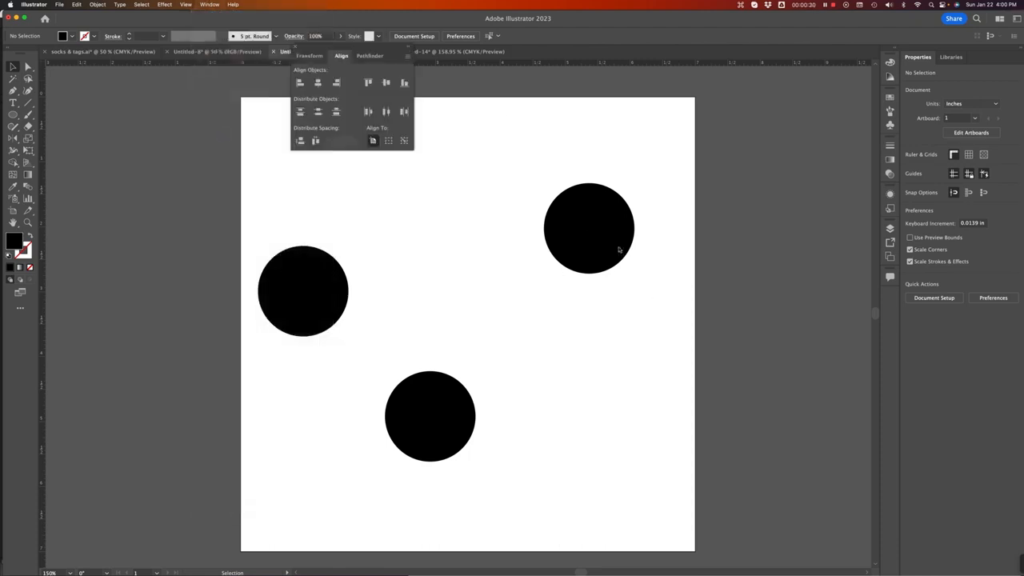
drag(347, 46, 788, 84)
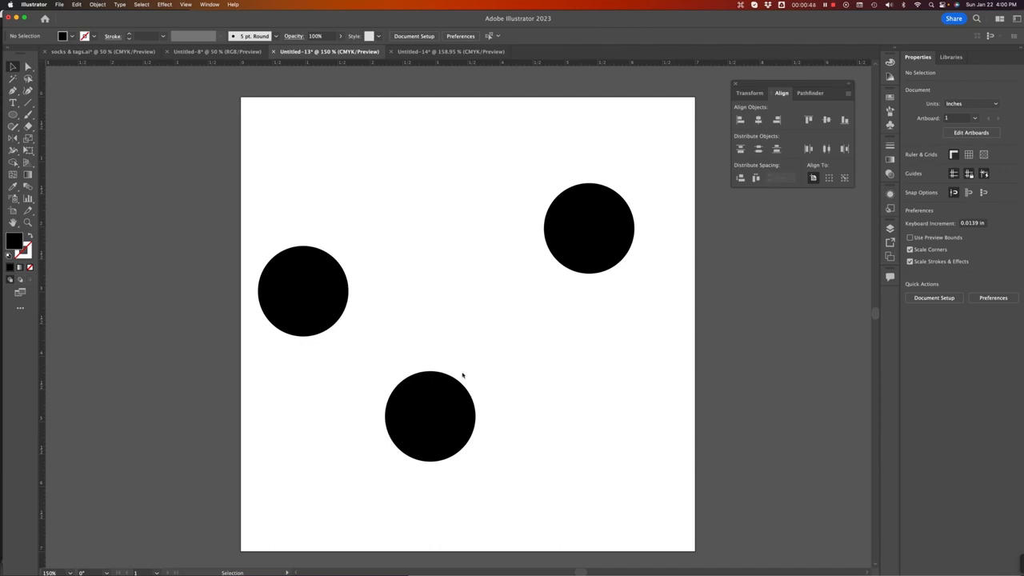
Step: Reposition the three black circles at scattered spots on the artboard
drag(441, 423, 455, 423)
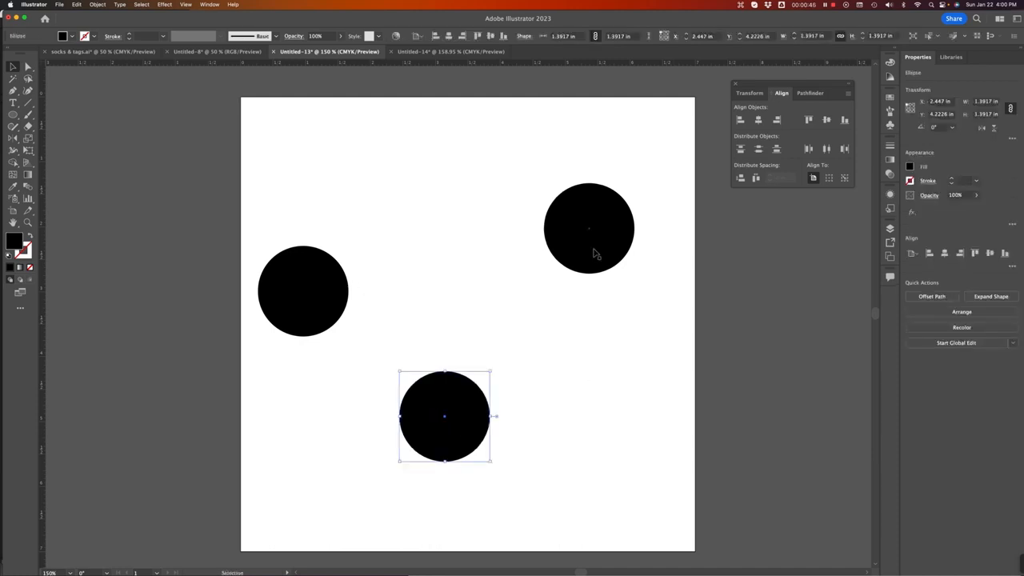
drag(594, 250, 600, 266)
drag(333, 307, 343, 314)
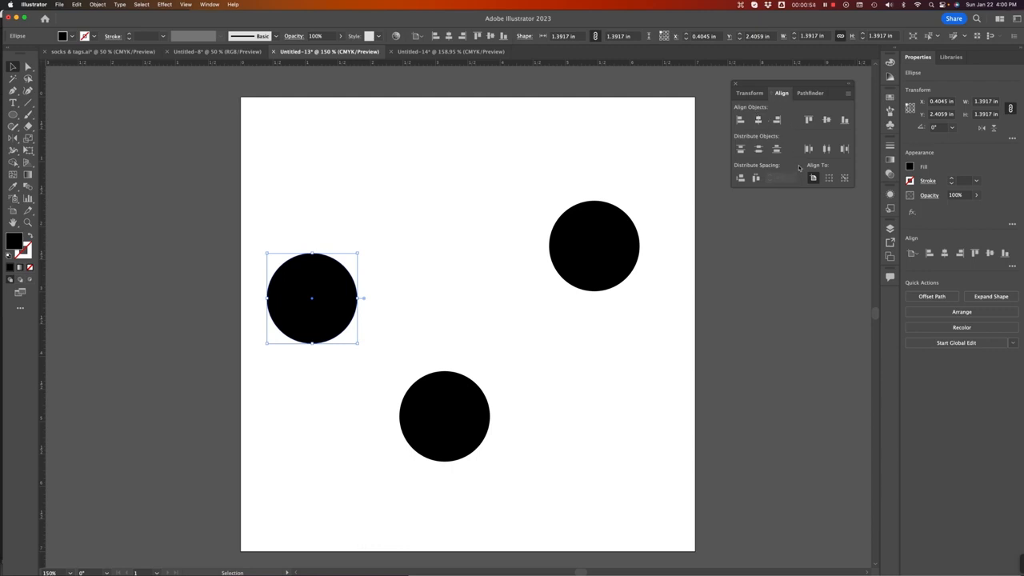
click(814, 178)
drag(452, 414, 459, 439)
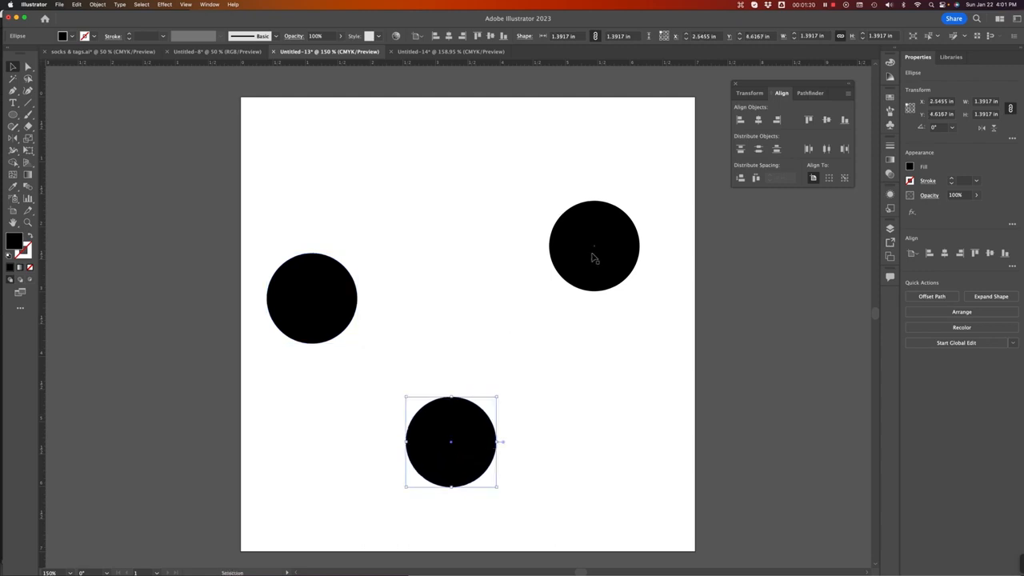
drag(595, 259, 619, 273)
Step: Select all three circles, try vertically center-aligning them to the artboard, and undo it
drag(298, 192, 661, 443)
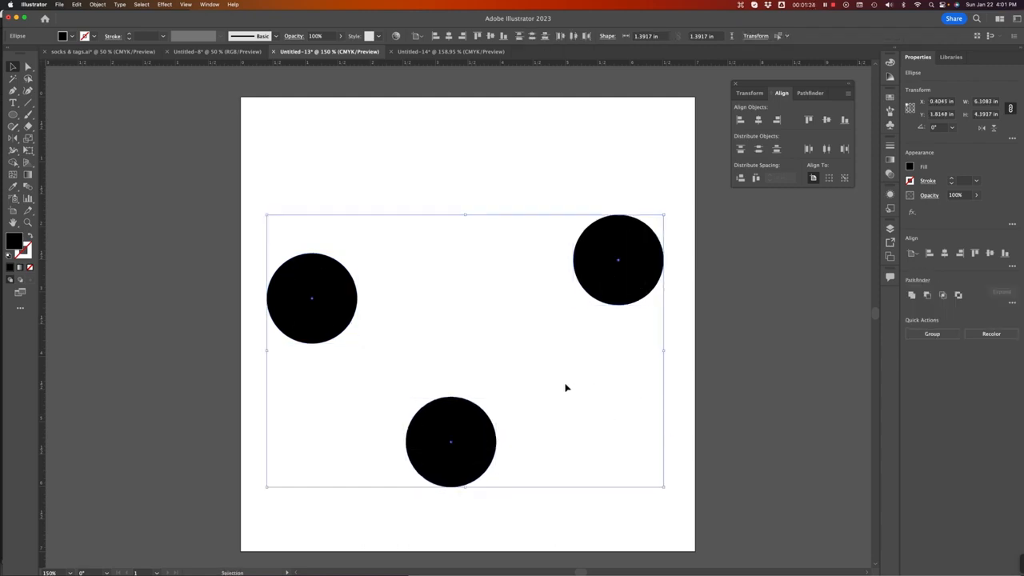
click(813, 178)
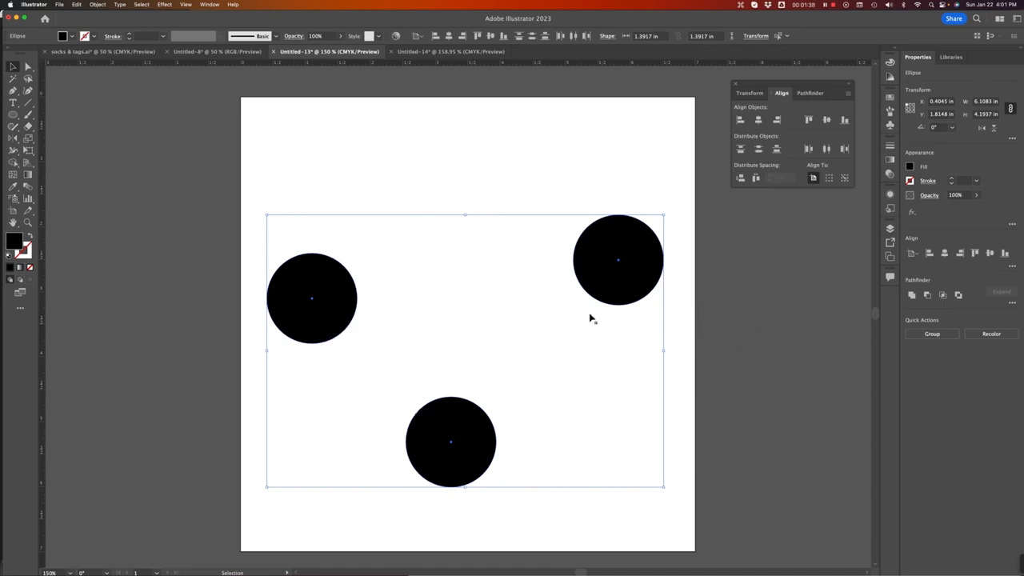
click(827, 119)
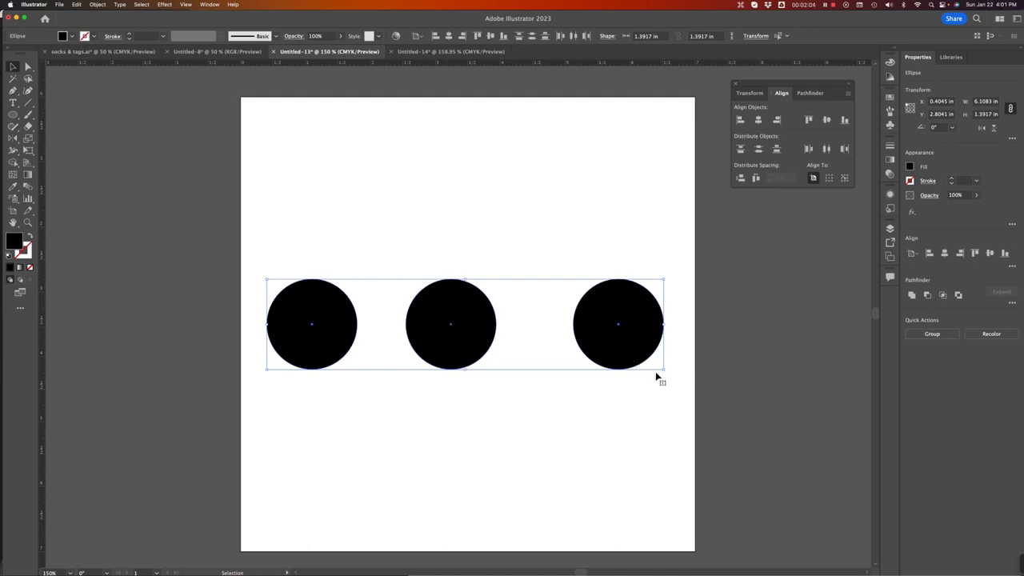
key(super+z)
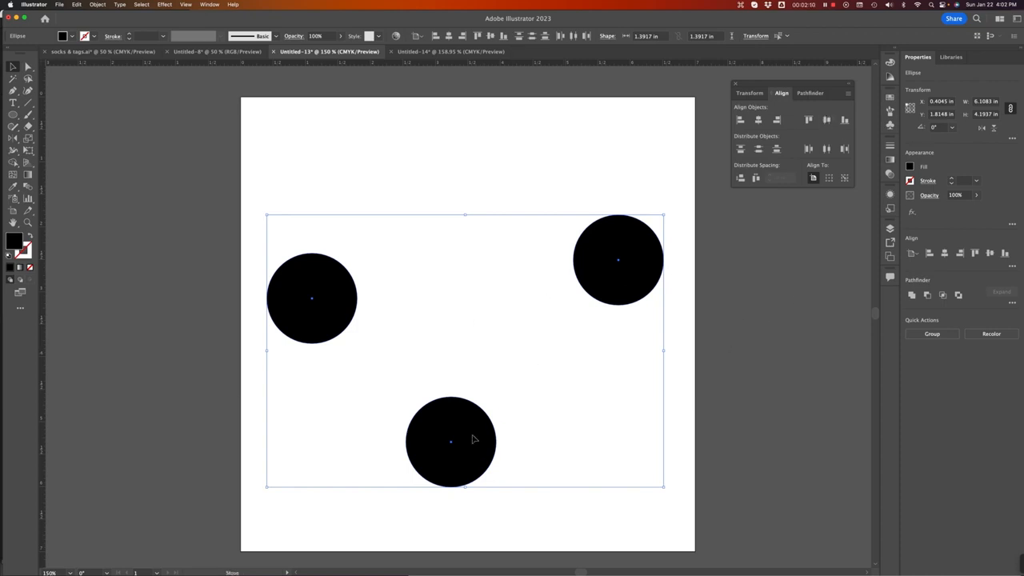
Step: Move the selected circles up toward the artboard's top edge
drag(472, 447, 474, 336)
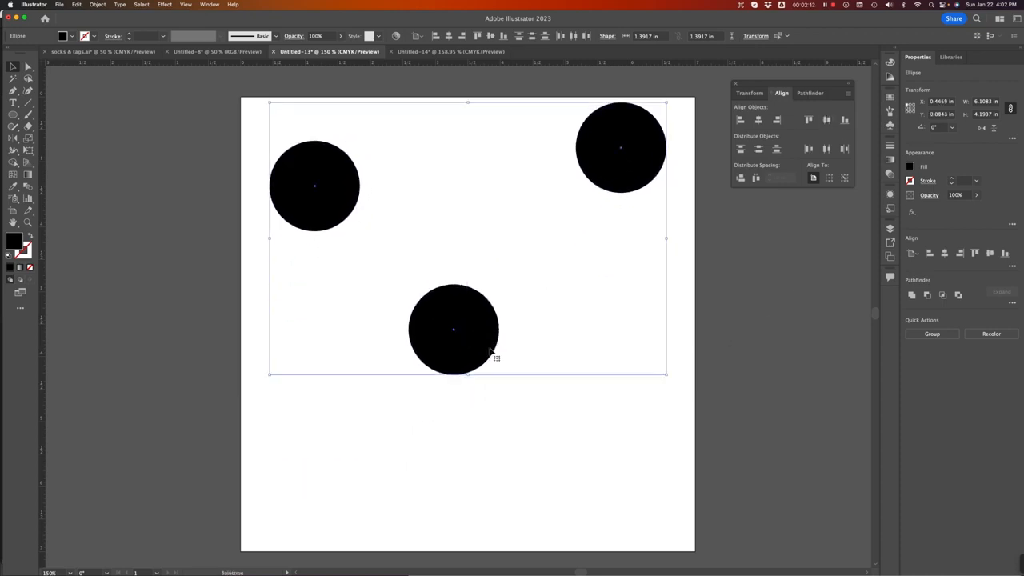
Step: Try vertically center-aligning the circles relative to the selection, reselect them, and undo the alignment
click(830, 179)
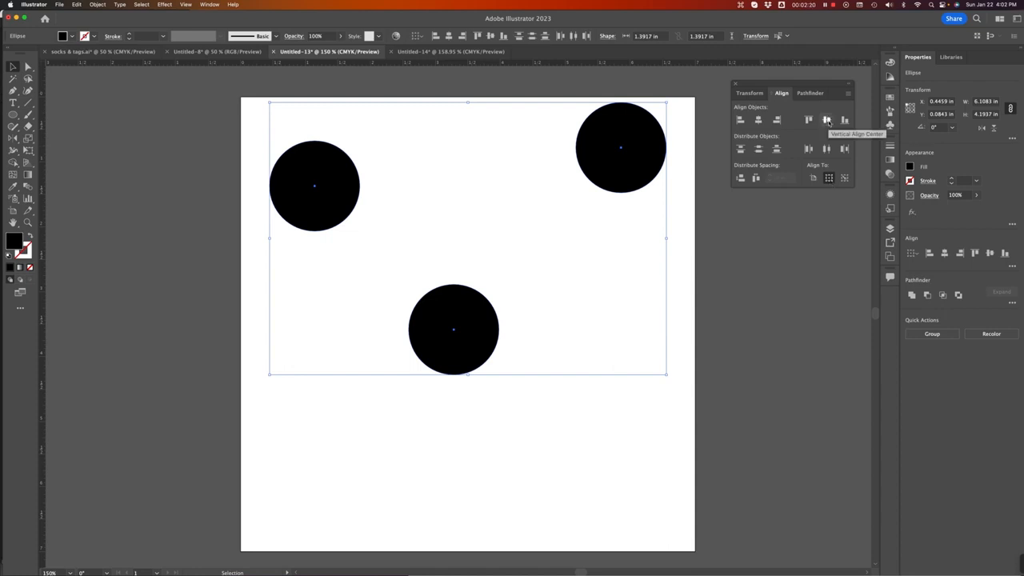
click(828, 120)
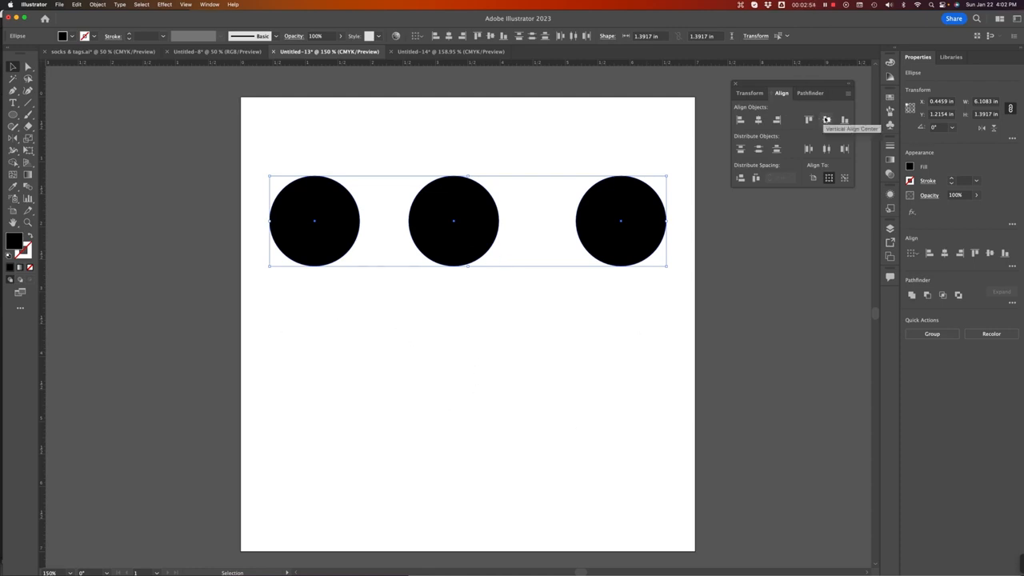
click(427, 411)
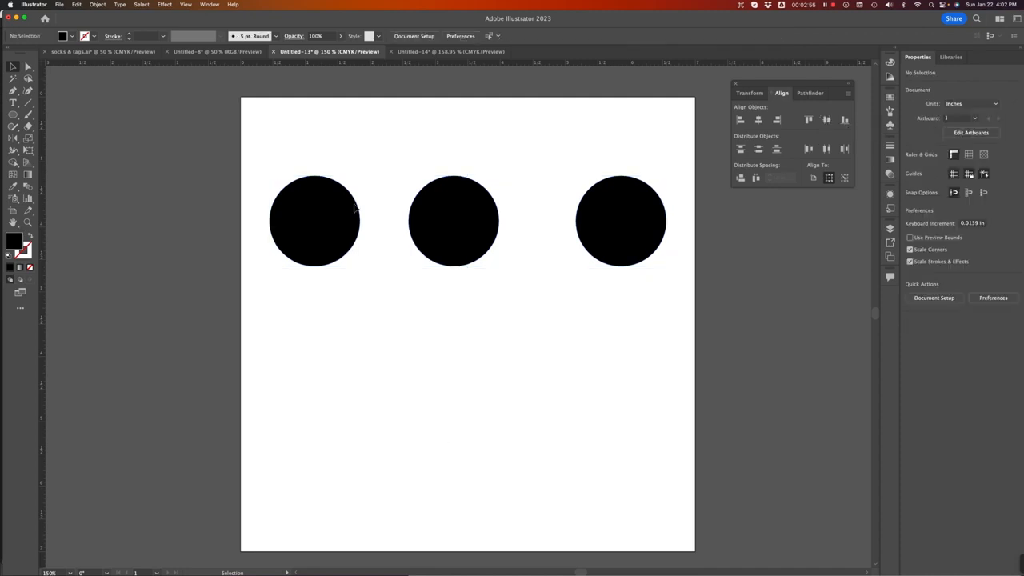
drag(270, 144, 651, 302)
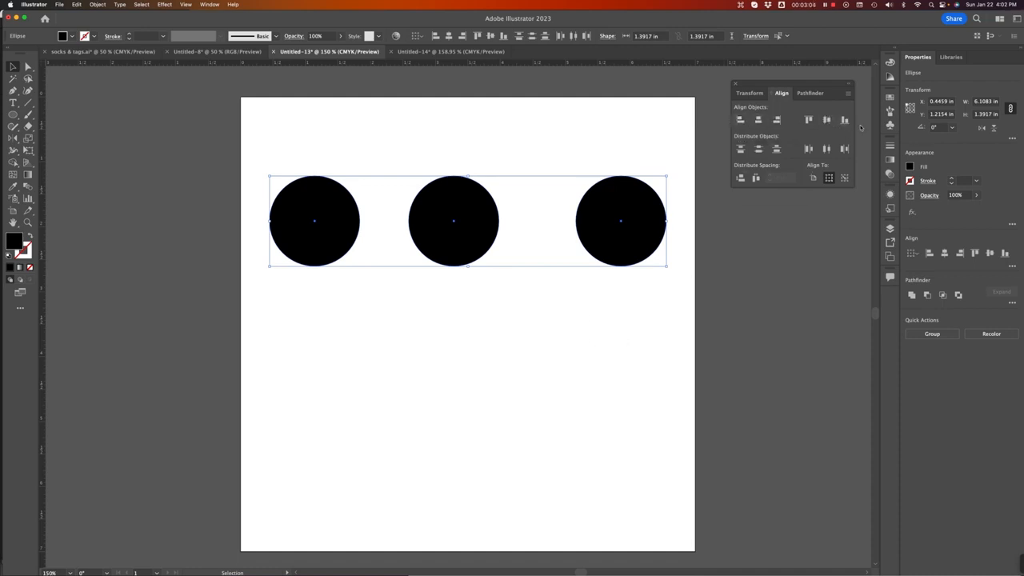
click(545, 370)
drag(318, 144, 677, 277)
key(super)
key(super+z)
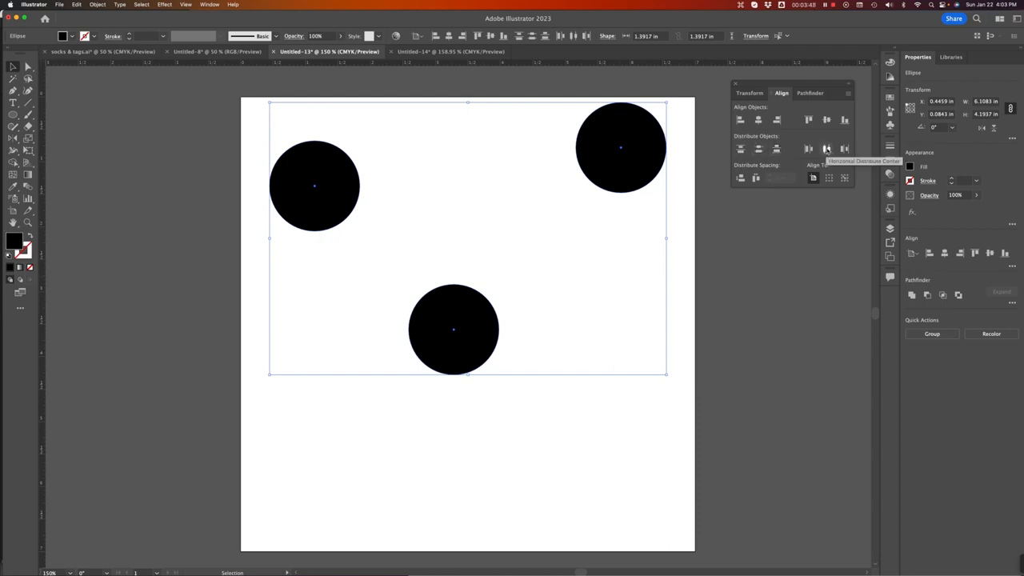
Step: Horizontally distribute the circles' centers, switching alignment from the artboard to the selection, then deselect
click(828, 149)
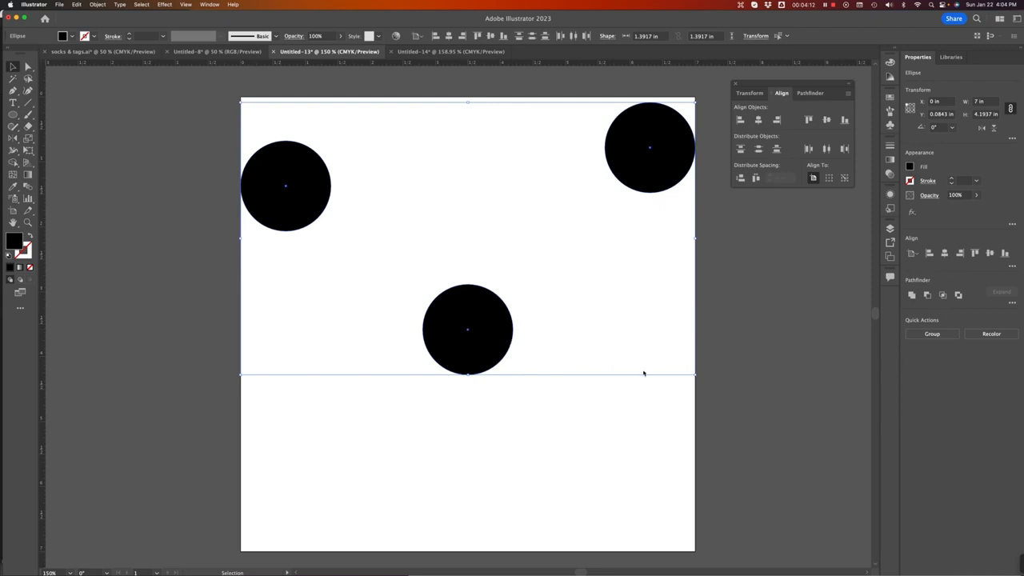
key(super+z)
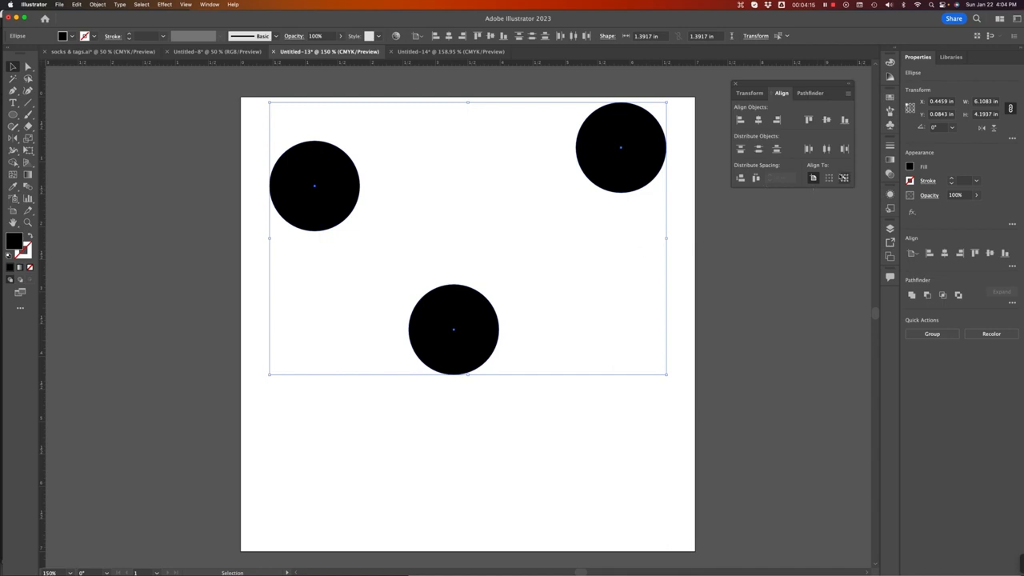
click(830, 178)
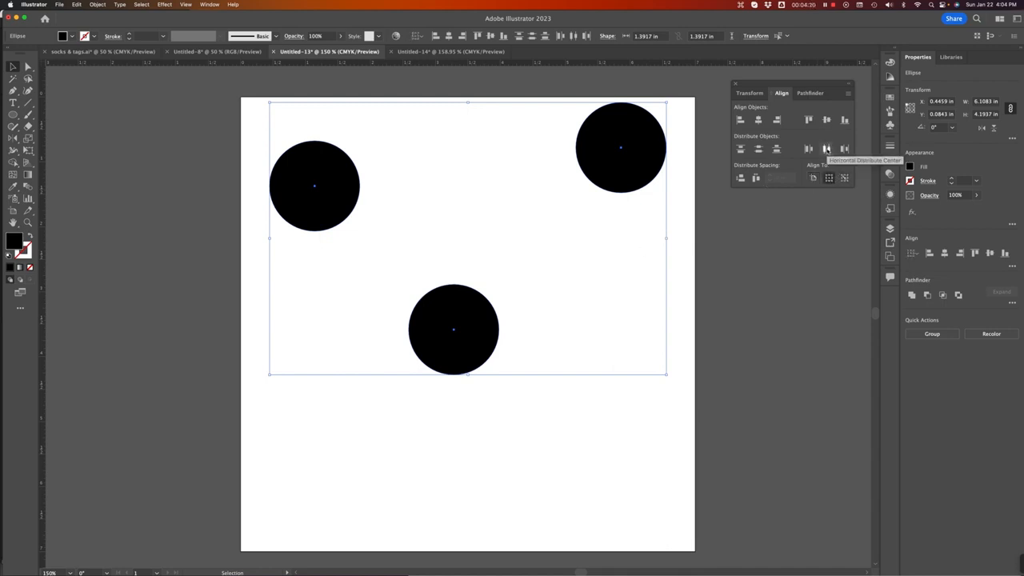
click(826, 149)
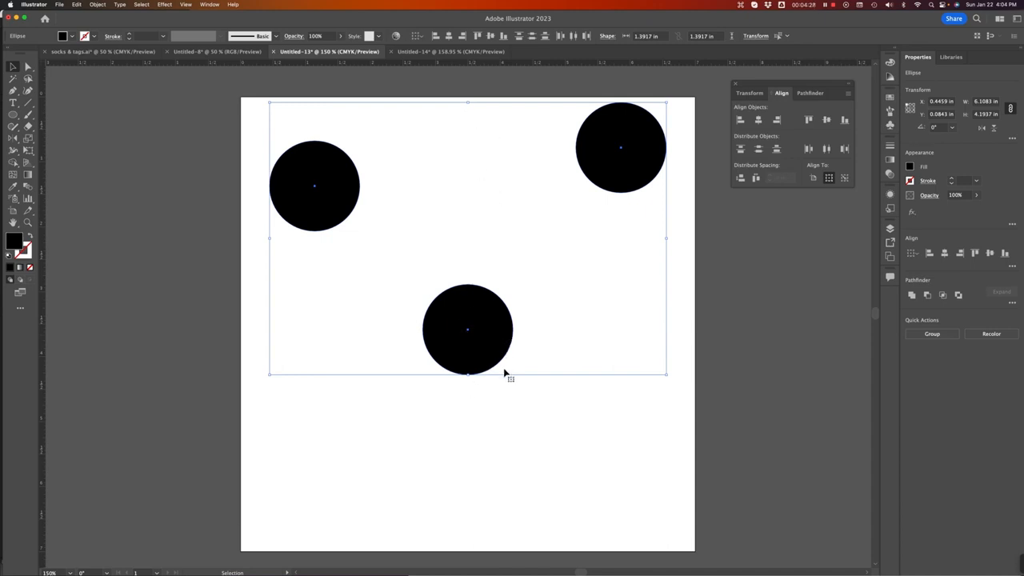
click(560, 433)
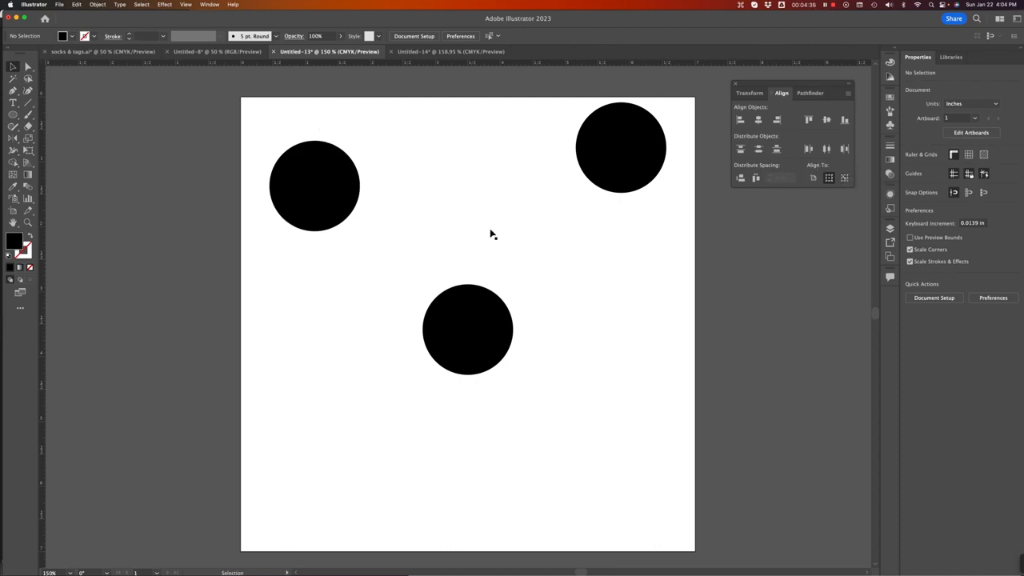
Step: Rearrange the three circles into new scattered positions across the artboard
drag(291, 124, 588, 345)
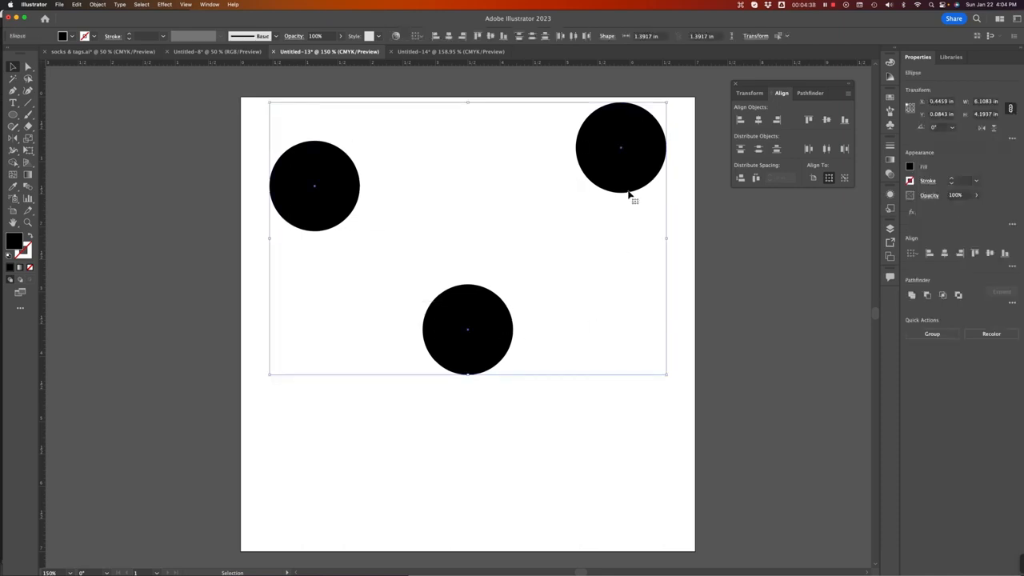
drag(631, 192, 636, 328)
click(529, 315)
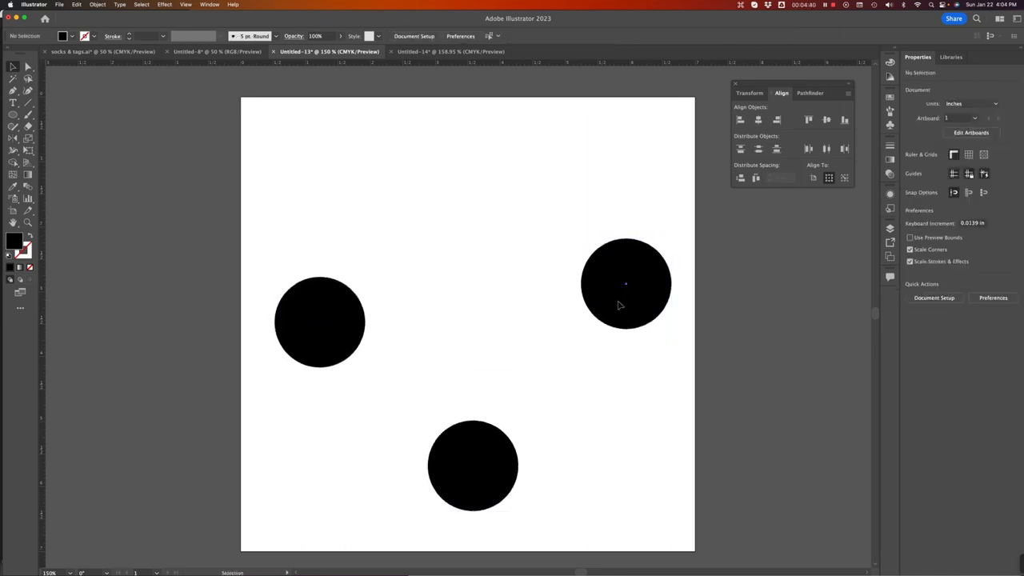
click(621, 303)
drag(334, 320, 334, 398)
drag(620, 312, 630, 214)
click(516, 460)
drag(507, 481, 549, 500)
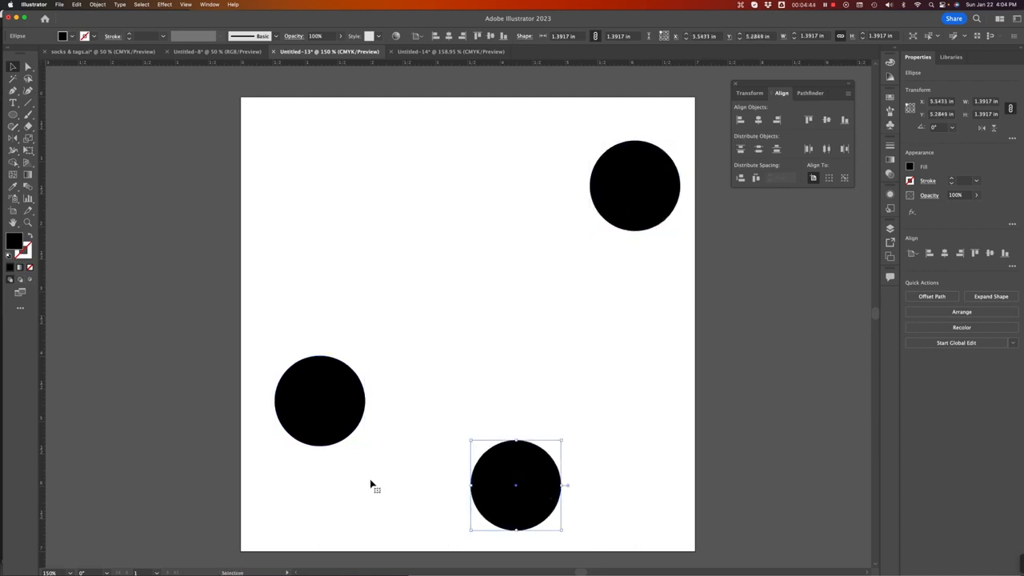
drag(330, 437, 320, 433)
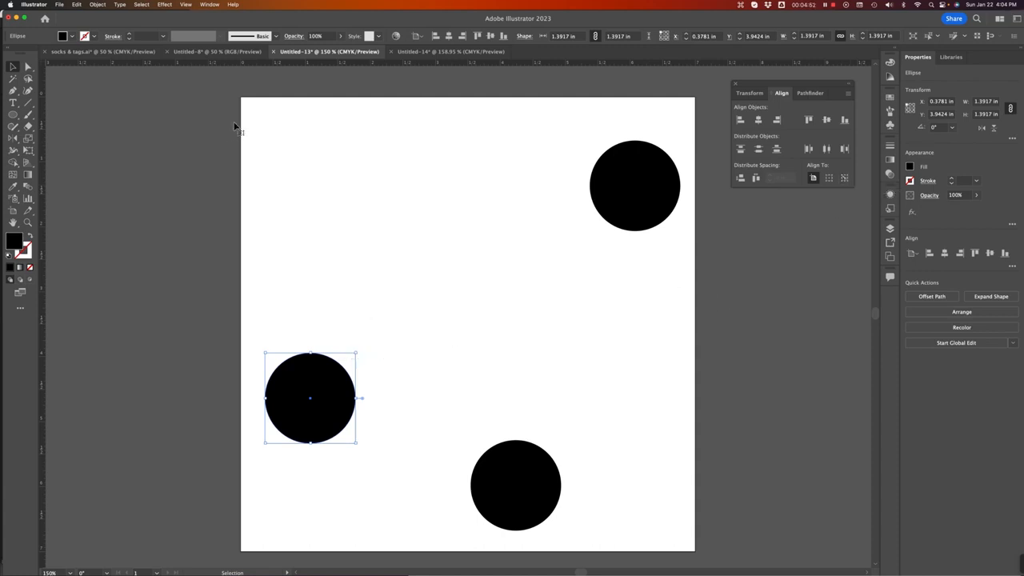
Step: Select all circles, set the lower-left circle as key object, and horizontally center-align them to it
drag(251, 109, 677, 462)
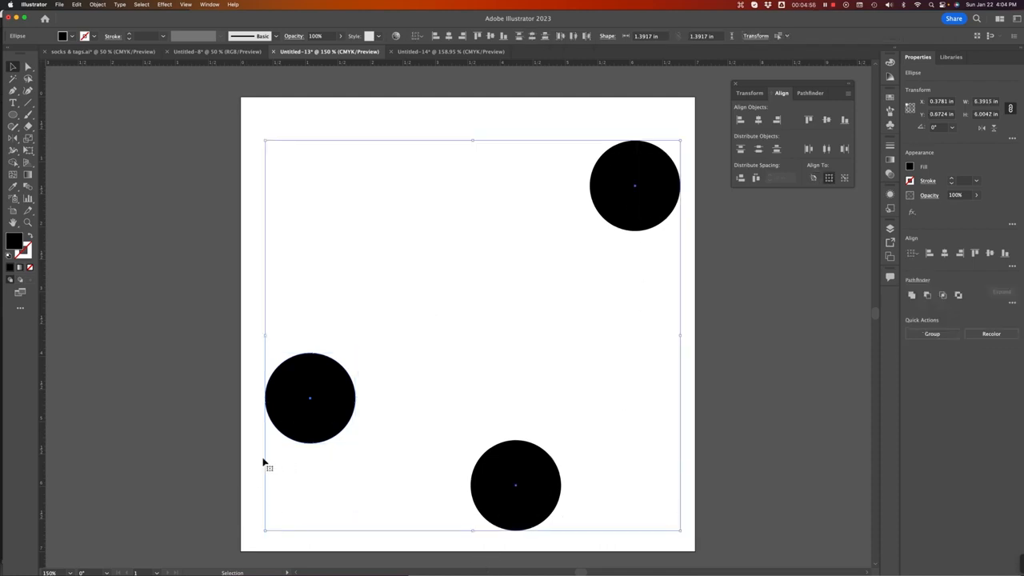
click(293, 419)
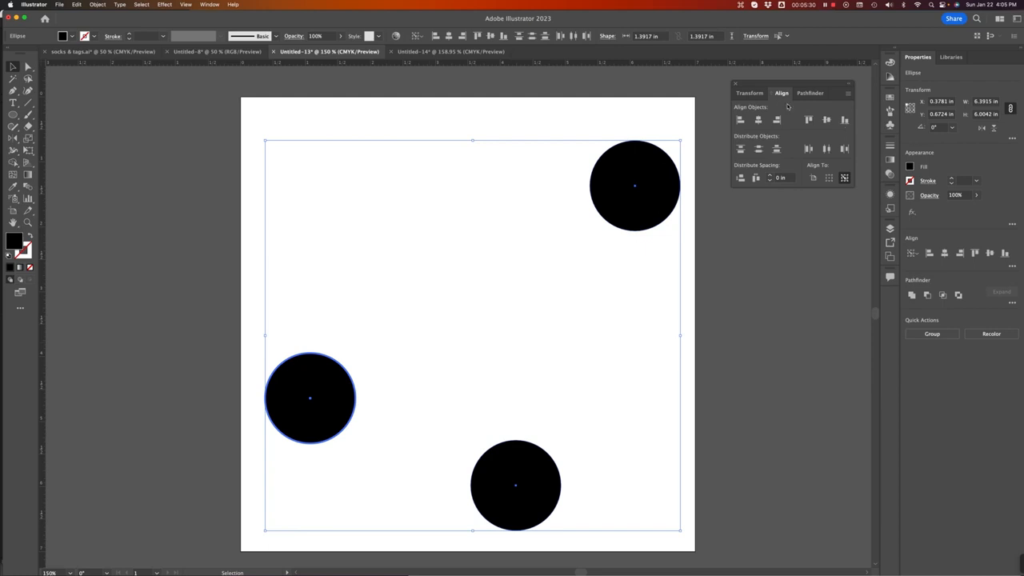
click(759, 120)
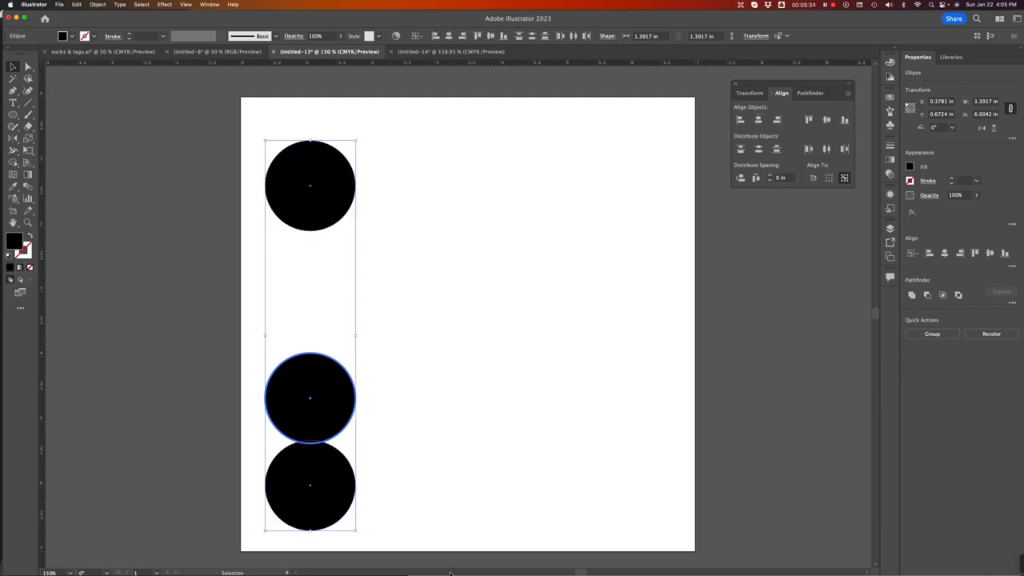
click(396, 341)
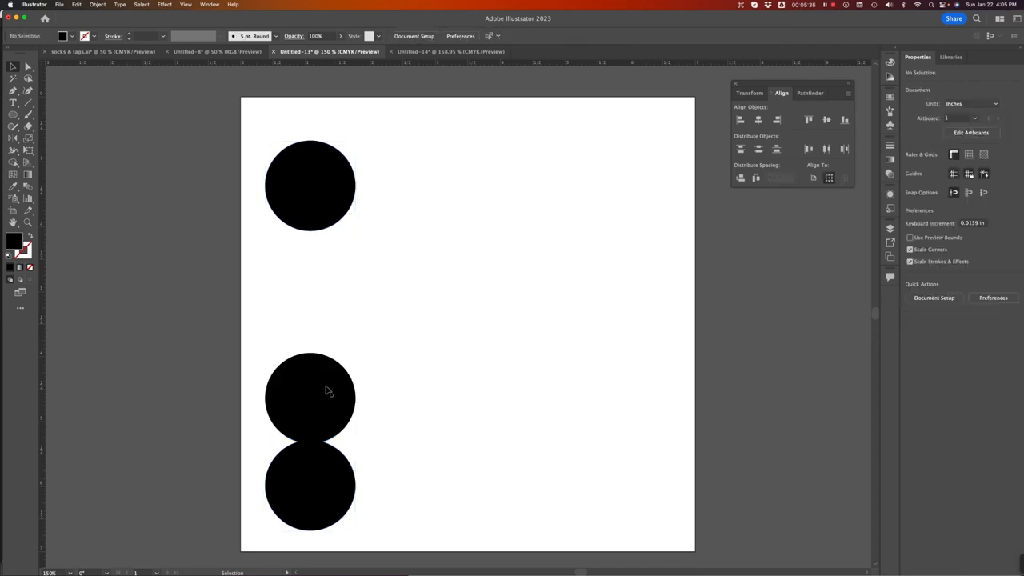
Step: Shift the middle circle right, then vertically center-align all circles to the top circle as key object
drag(315, 403, 388, 378)
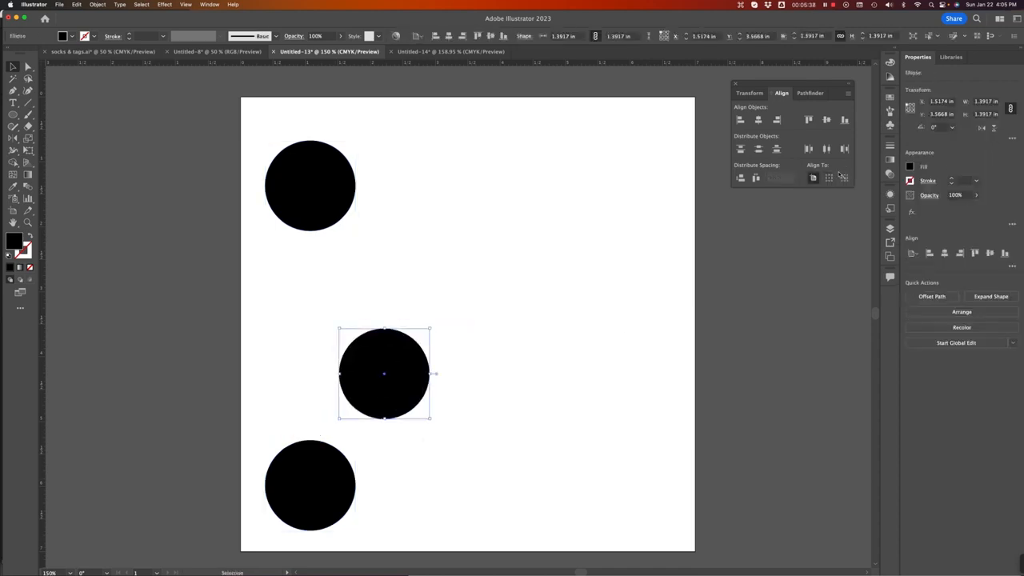
drag(246, 118, 517, 499)
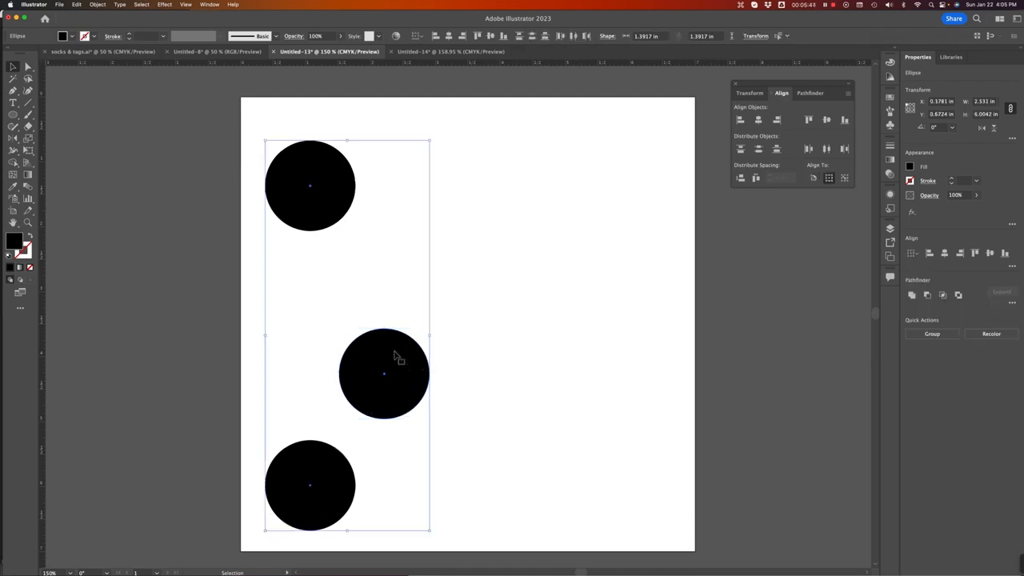
click(334, 205)
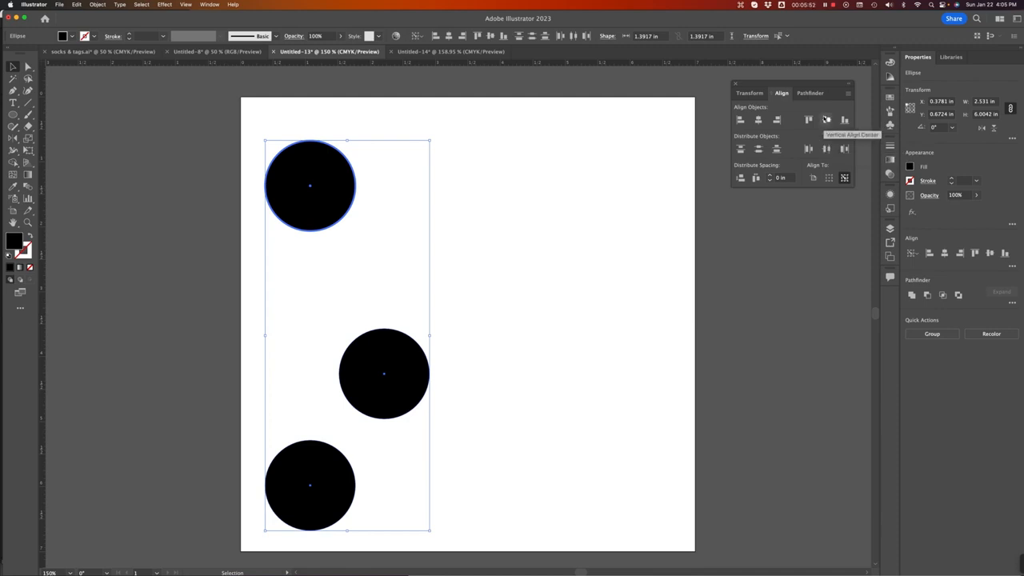
click(827, 119)
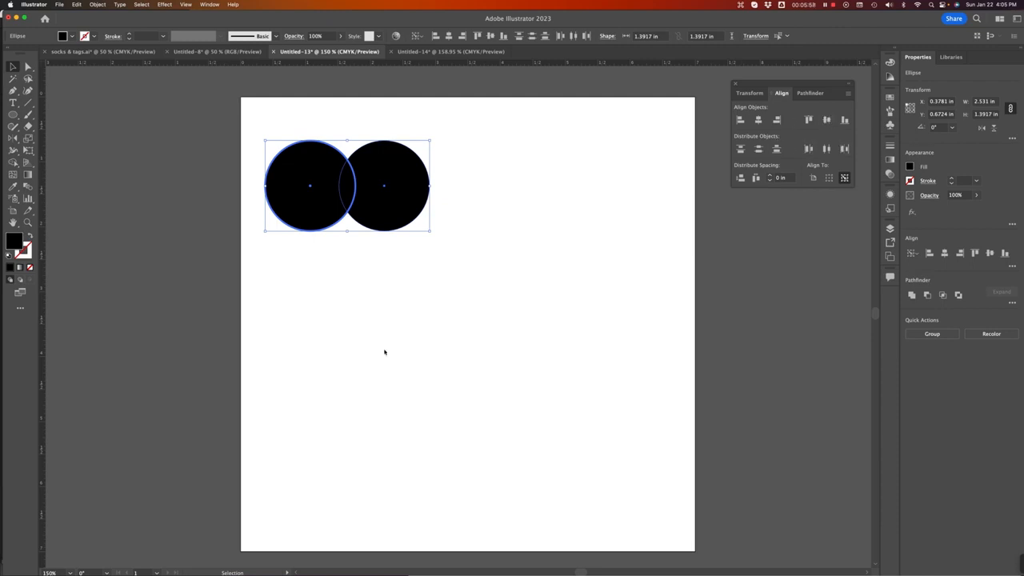
Step: Select all the circles and delete them from the artboard
click(366, 298)
drag(266, 122, 458, 248)
drag(389, 192, 508, 277)
key(BackSpace)
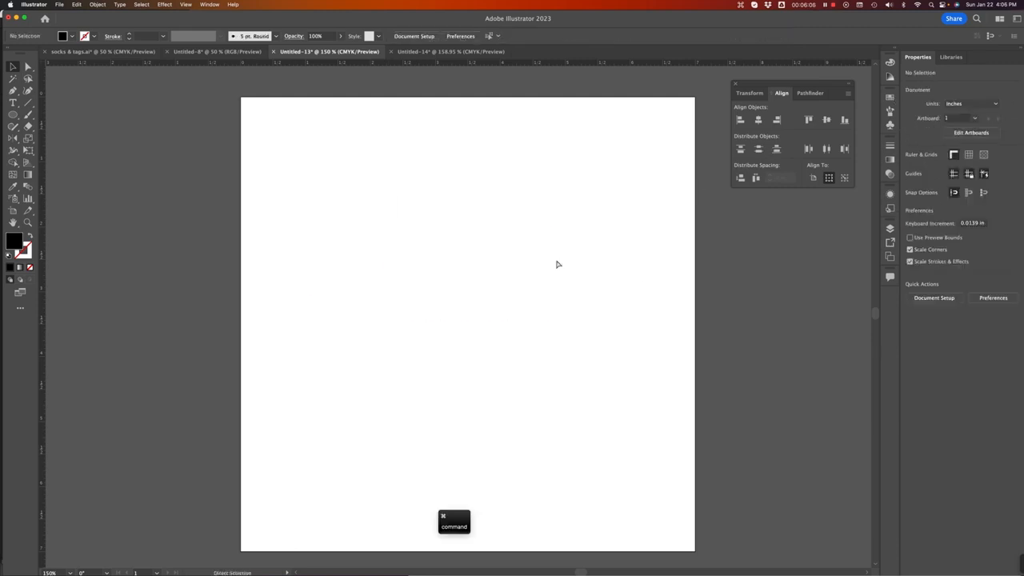
Step: Zoom out and pull three vertical guides from the ruler onto the artboard
key(super+minus)
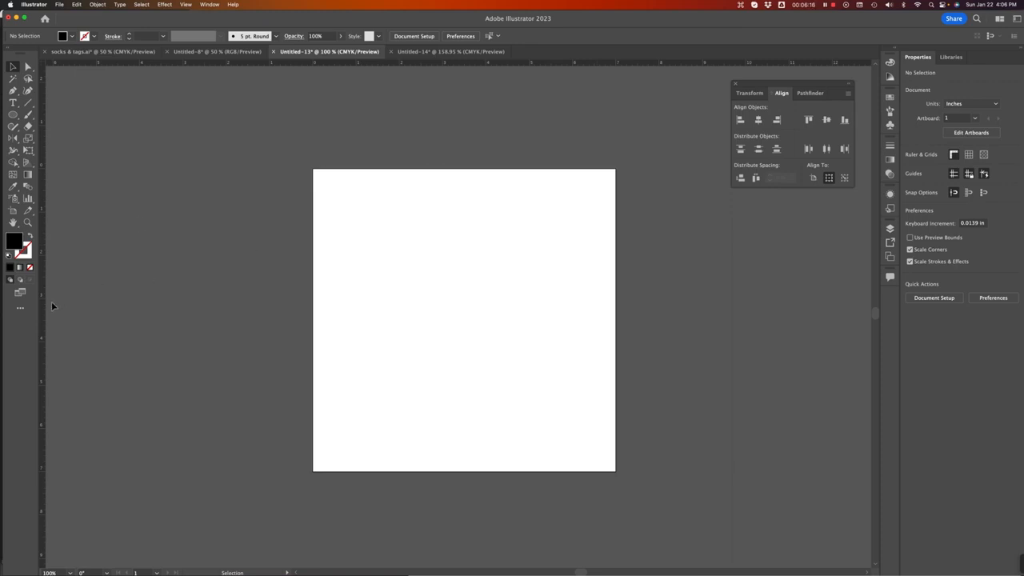
drag(44, 290, 382, 293)
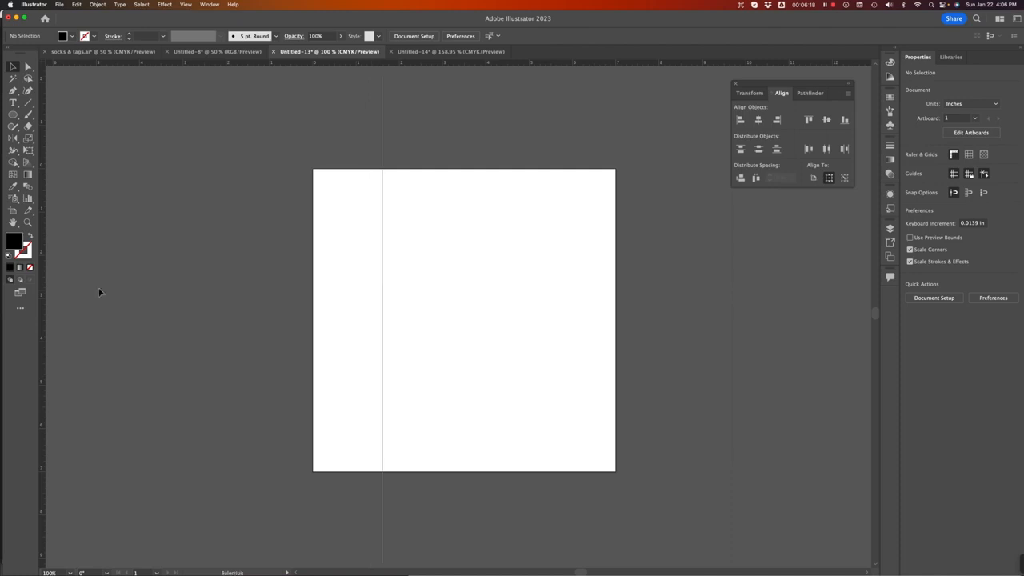
drag(42, 294, 431, 291)
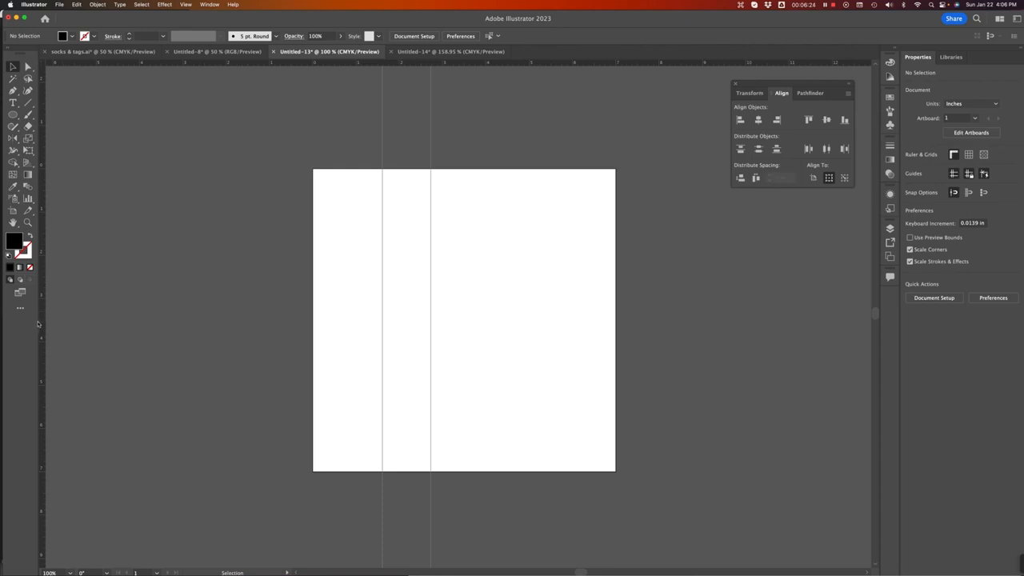
drag(46, 322, 505, 336)
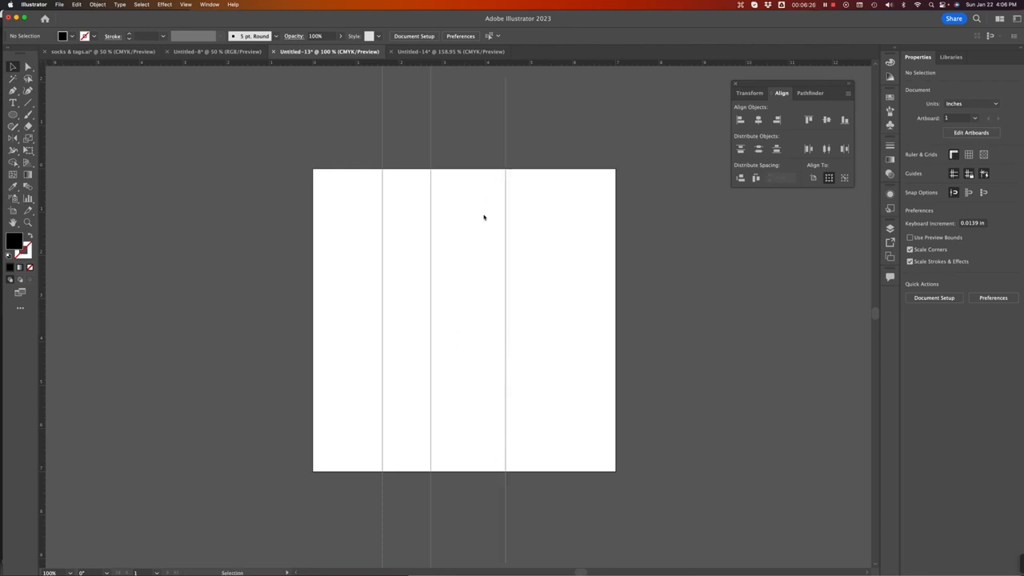
Step: Unlock the guides so they can be selected
drag(360, 193, 533, 331)
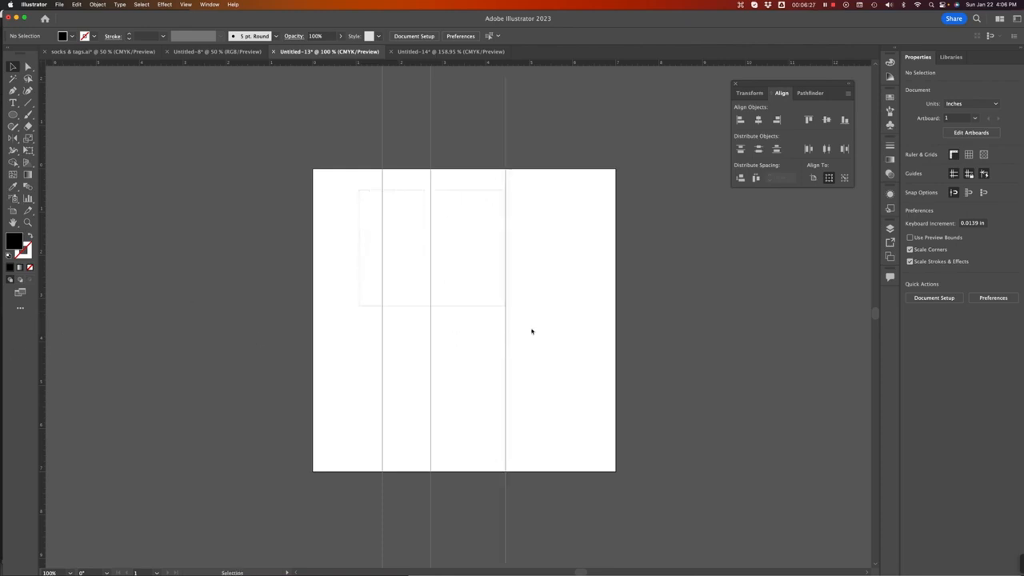
right_click(452, 210)
click(402, 192)
right_click(472, 217)
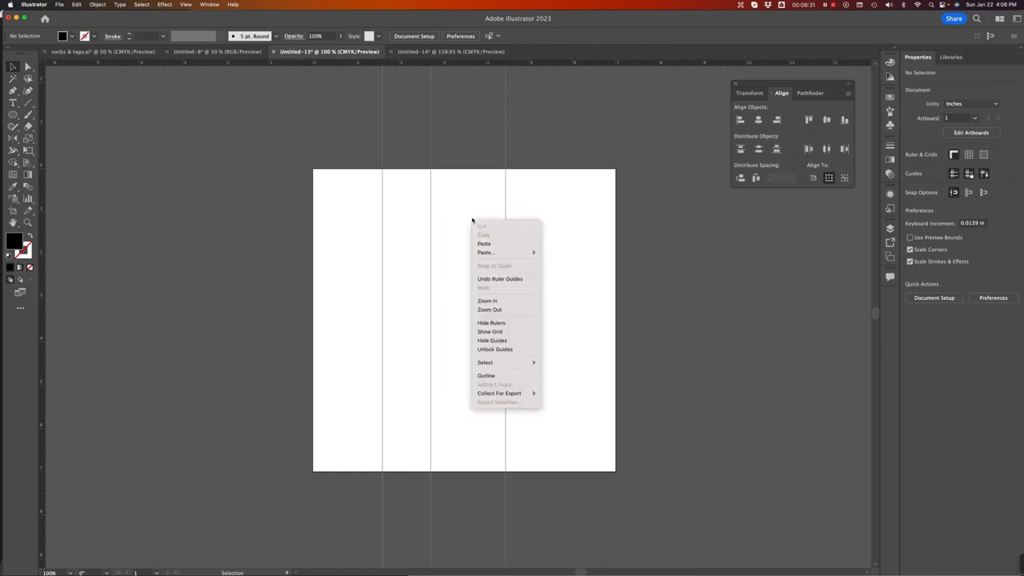
click(493, 350)
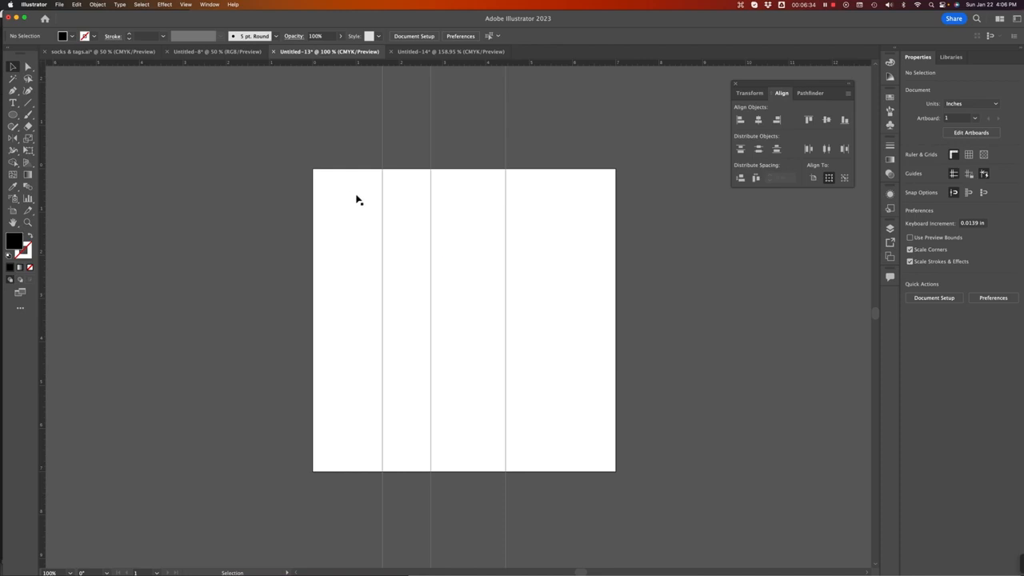
Step: Select the three guides and distribute them horizontally by their centers
drag(357, 190, 558, 342)
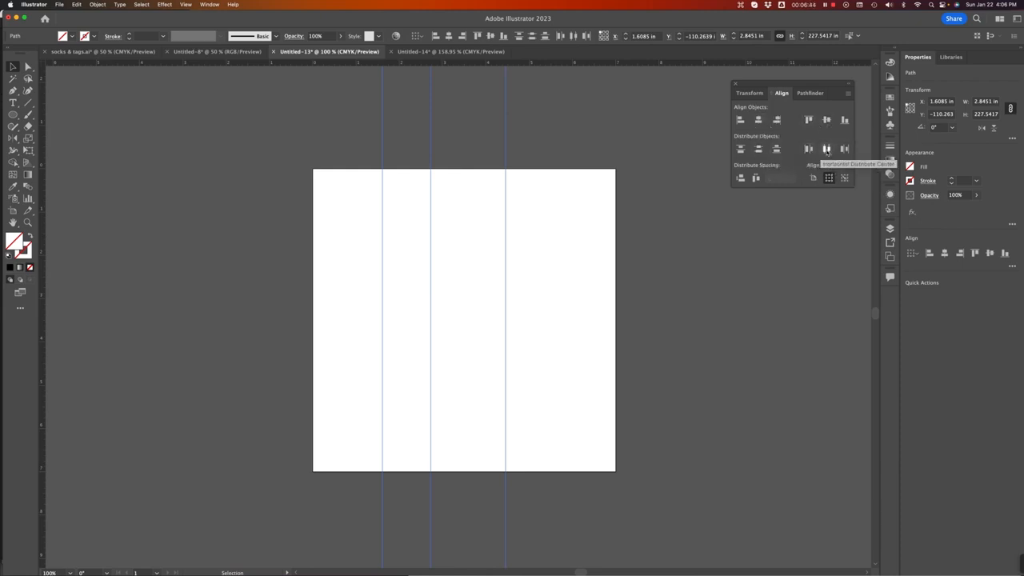
click(827, 149)
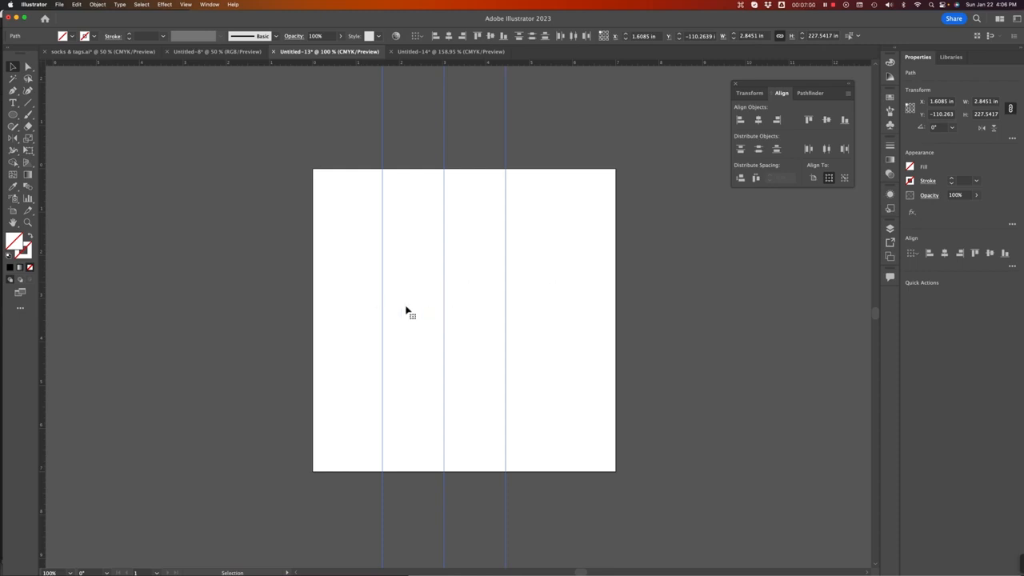
Step: Add more vertical guides, select all guides, and distribute them horizontally by center across the artboard
drag(42, 245, 536, 291)
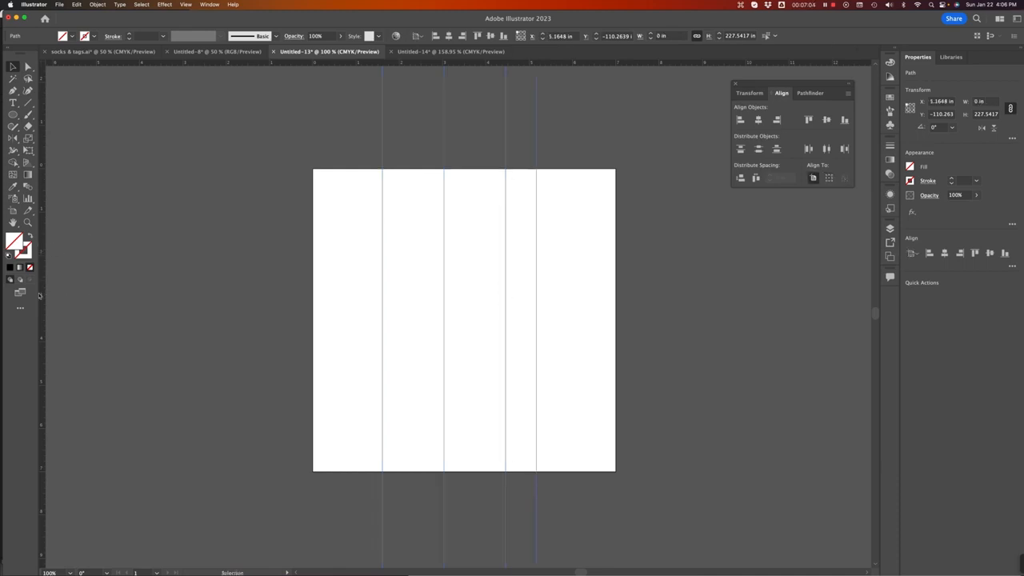
drag(42, 297, 416, 307)
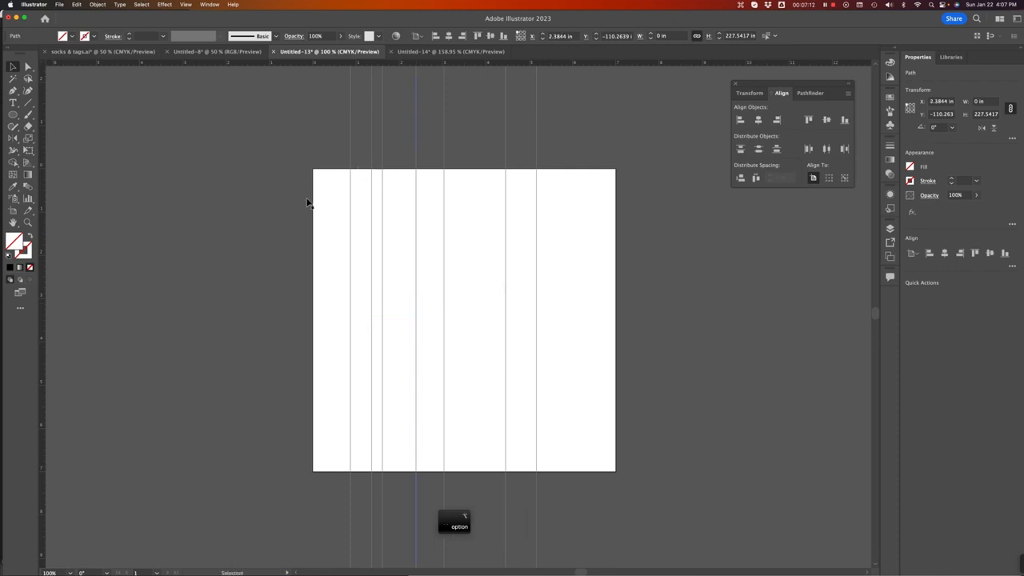
drag(684, 365, 264, 258)
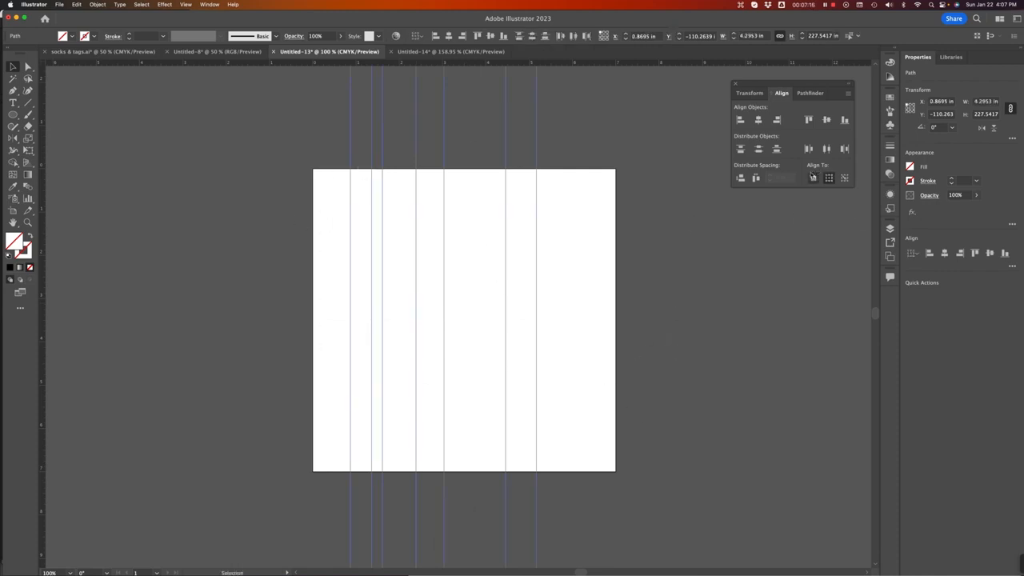
click(814, 178)
click(828, 150)
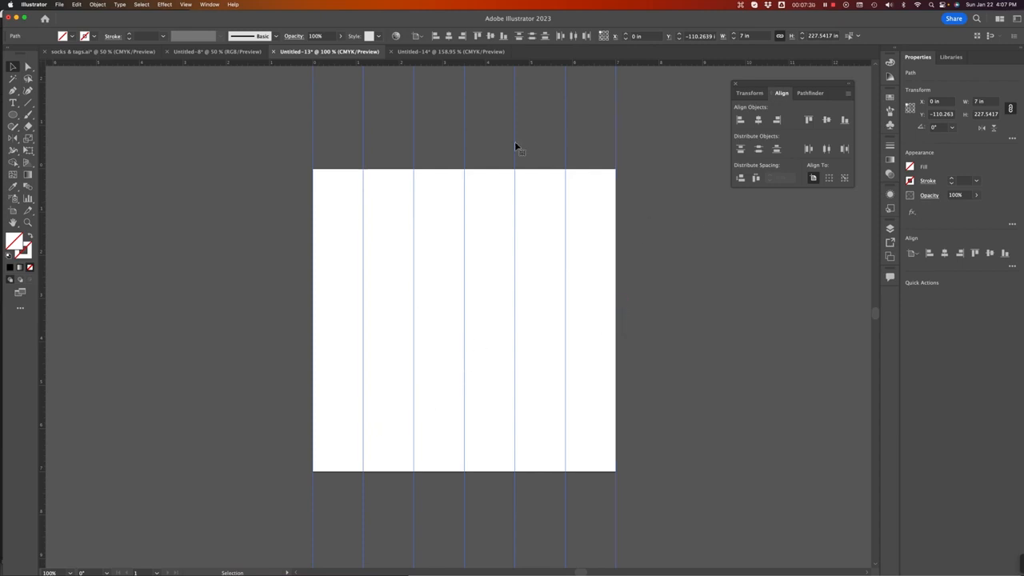
Step: Add two horizontal guides, then select all guides and delete them
drag(495, 64, 499, 272)
drag(501, 218, 518, 339)
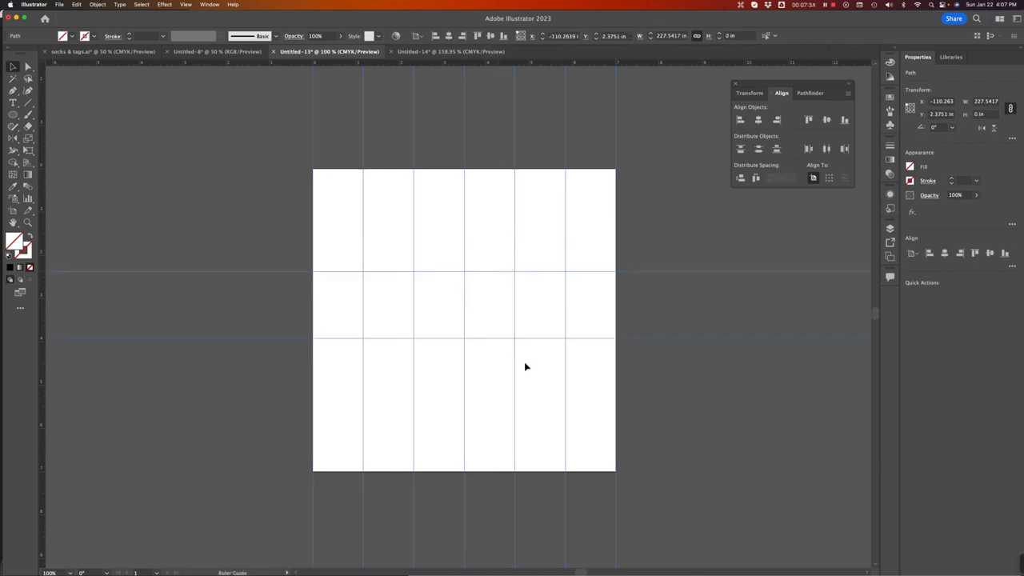
drag(281, 196, 746, 503)
key(BackSpace)
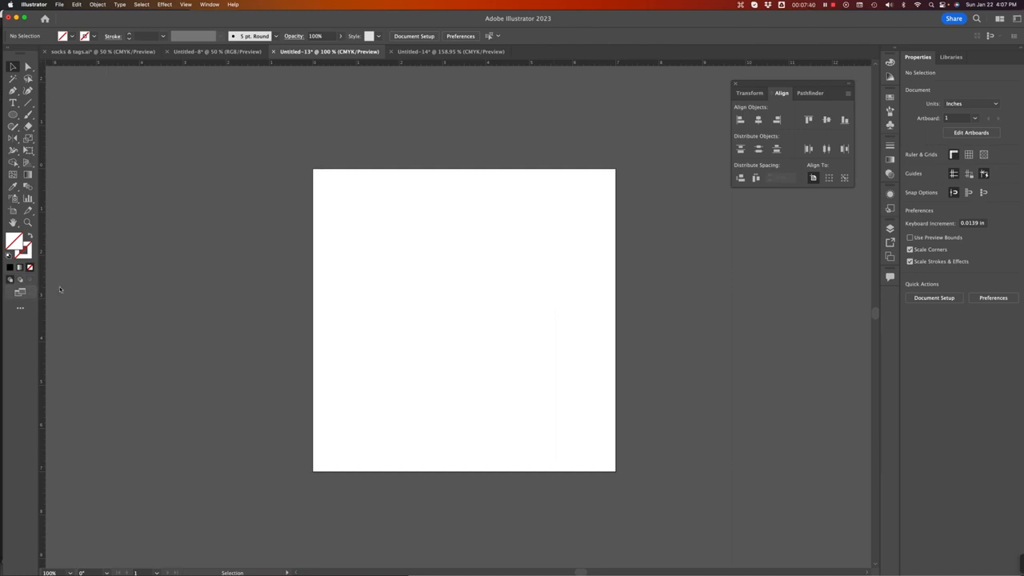
Step: Add one vertical and one horizontal guide, then center each on the artboard
drag(43, 280, 414, 295)
drag(505, 65, 533, 273)
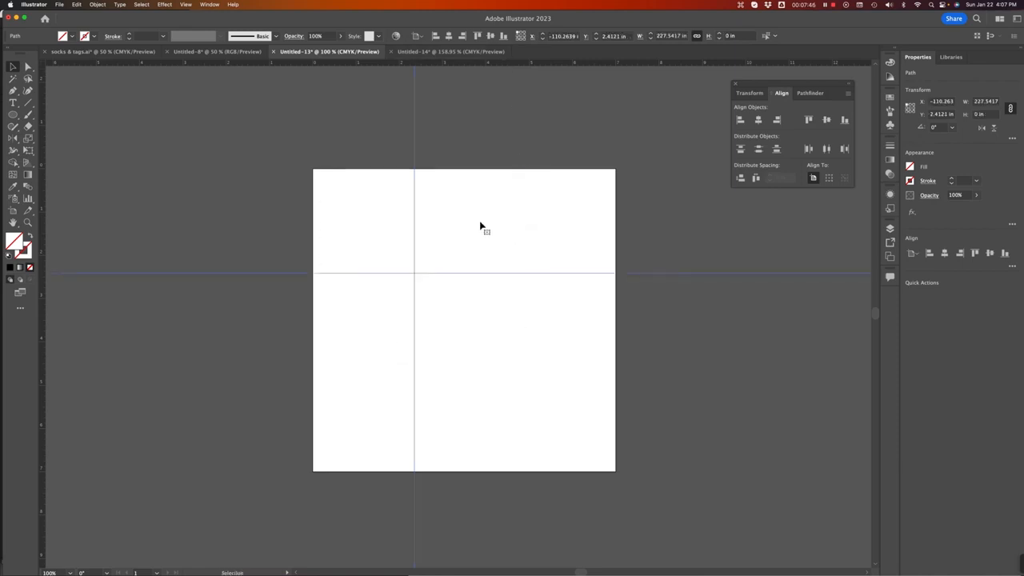
click(828, 120)
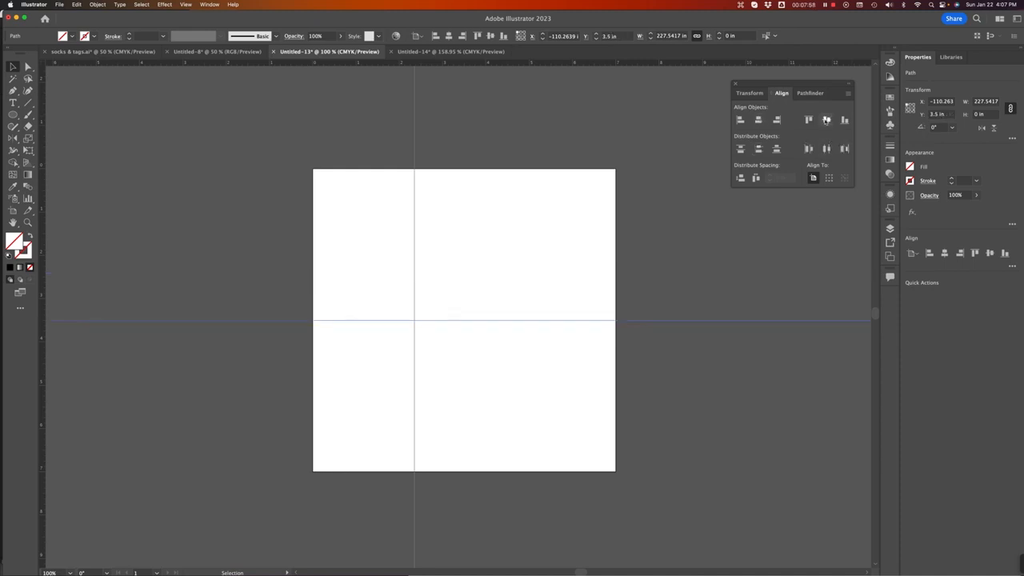
click(415, 254)
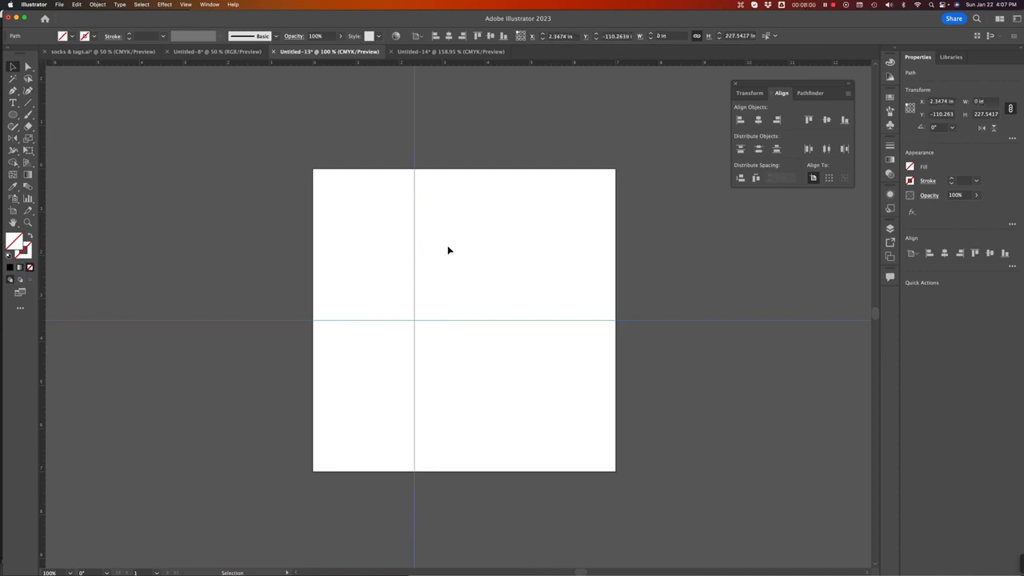
click(760, 120)
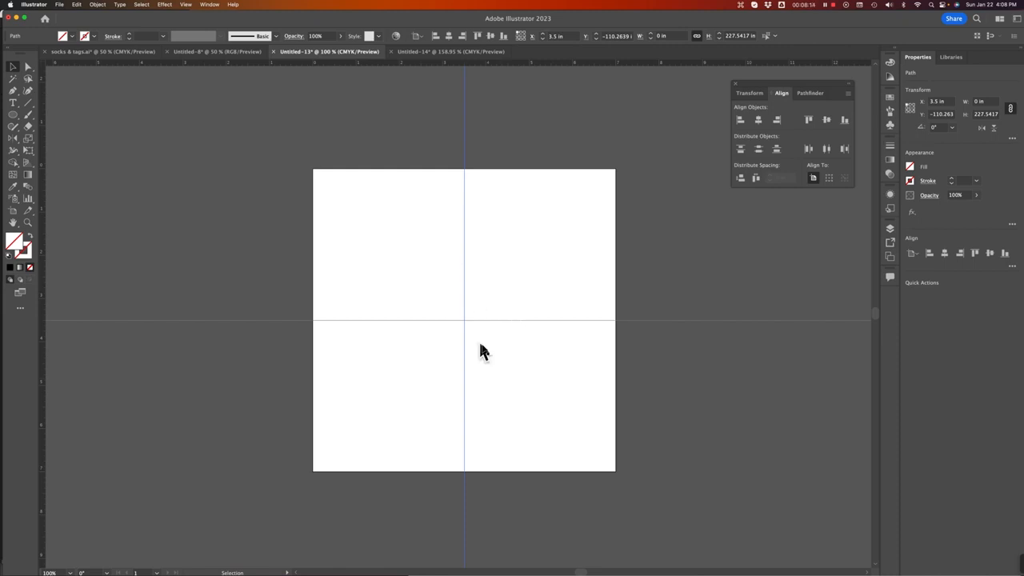
Step: Select all guides and lock them, then undo the last guide alignment
click(414, 274)
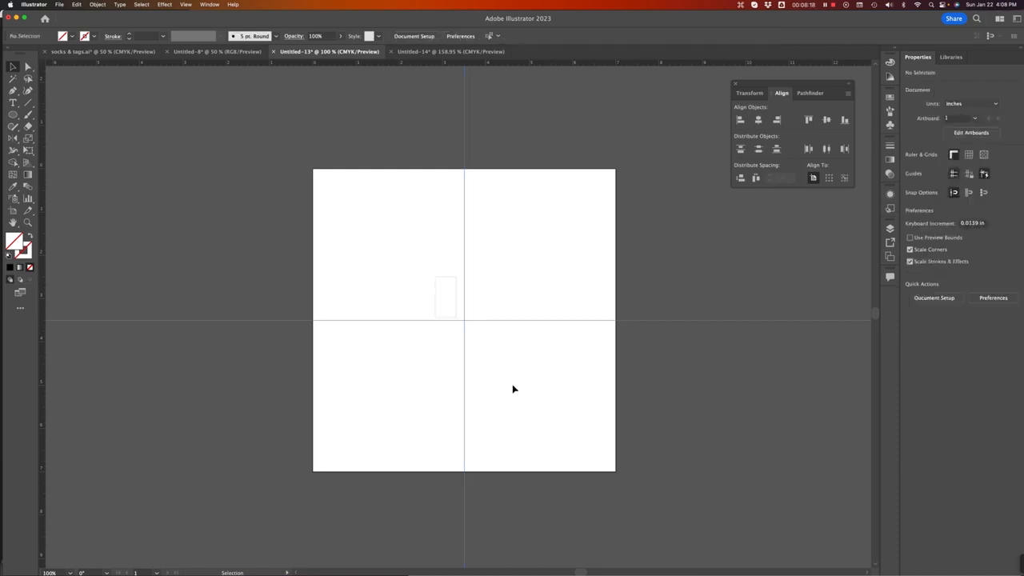
key(super+a)
right_click(386, 232)
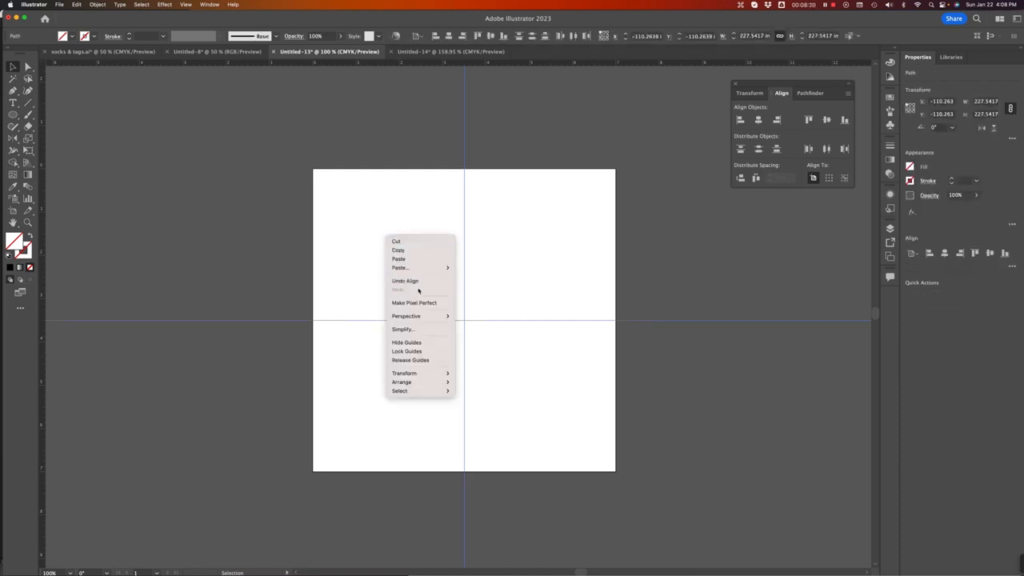
click(411, 352)
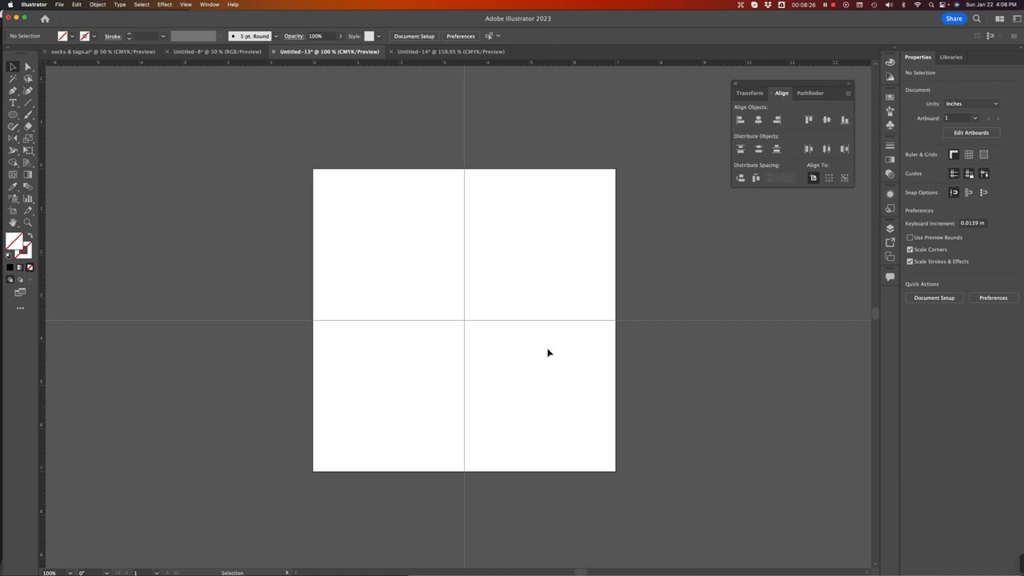
key(super+z)
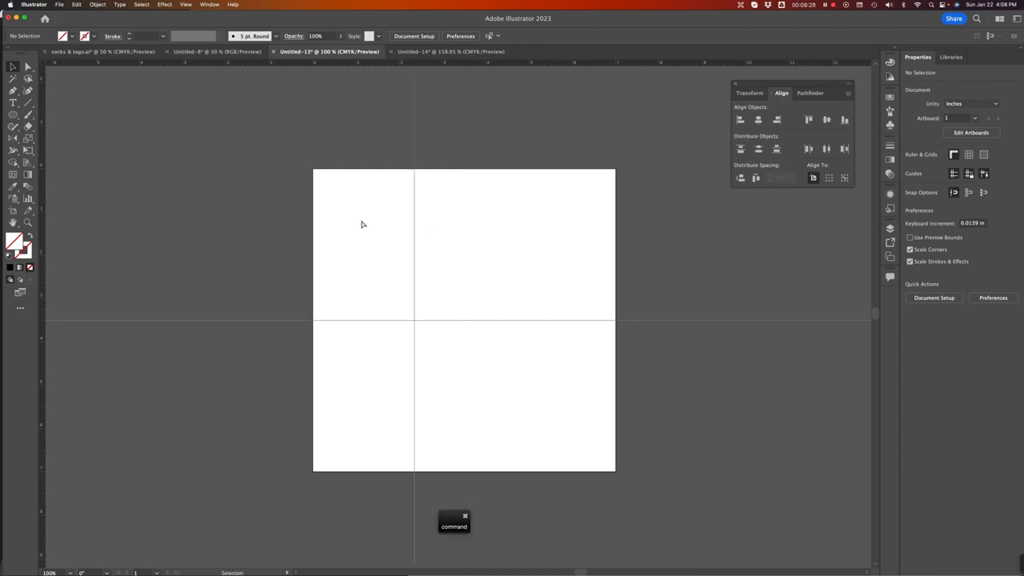
Step: Unlock the guides, select them and delete them
right_click(434, 239)
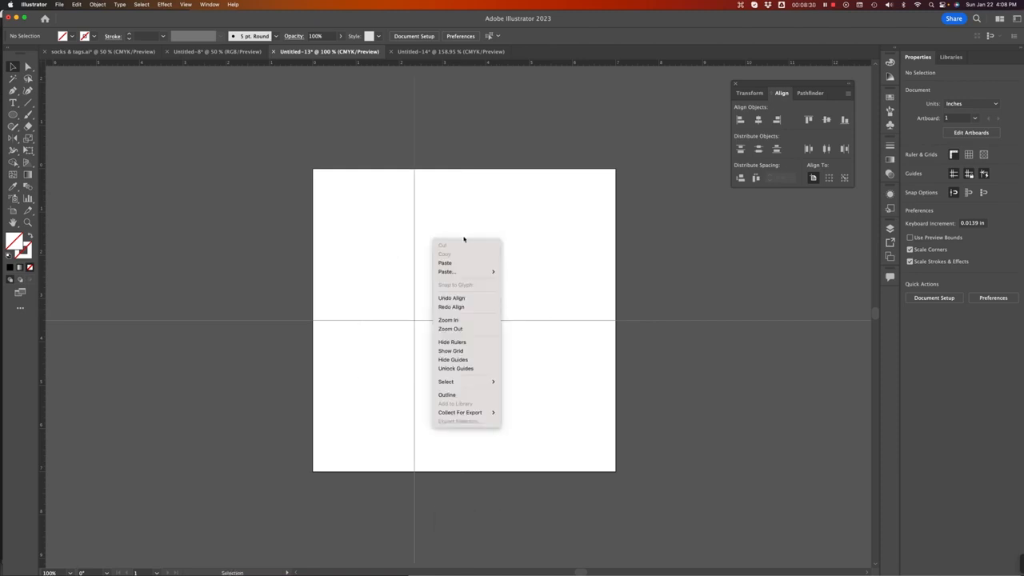
click(470, 369)
drag(320, 201, 505, 396)
key(BackSpace)
Step: Zoom out, pan, and duplicate the artboard twice with the Artboard tool
key(super+minus)
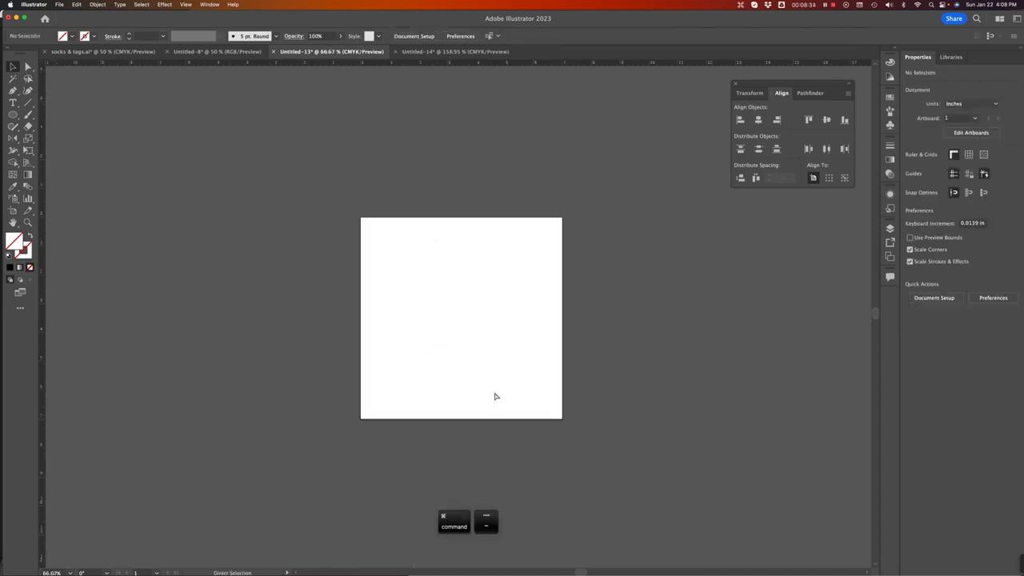
key(space)
drag(510, 347, 345, 338)
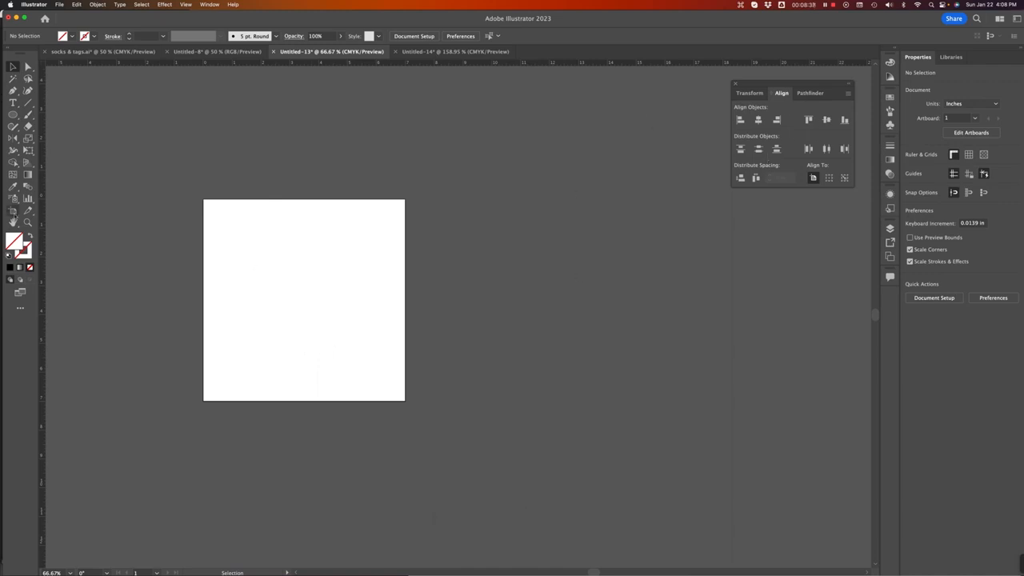
click(14, 212)
key(alt)
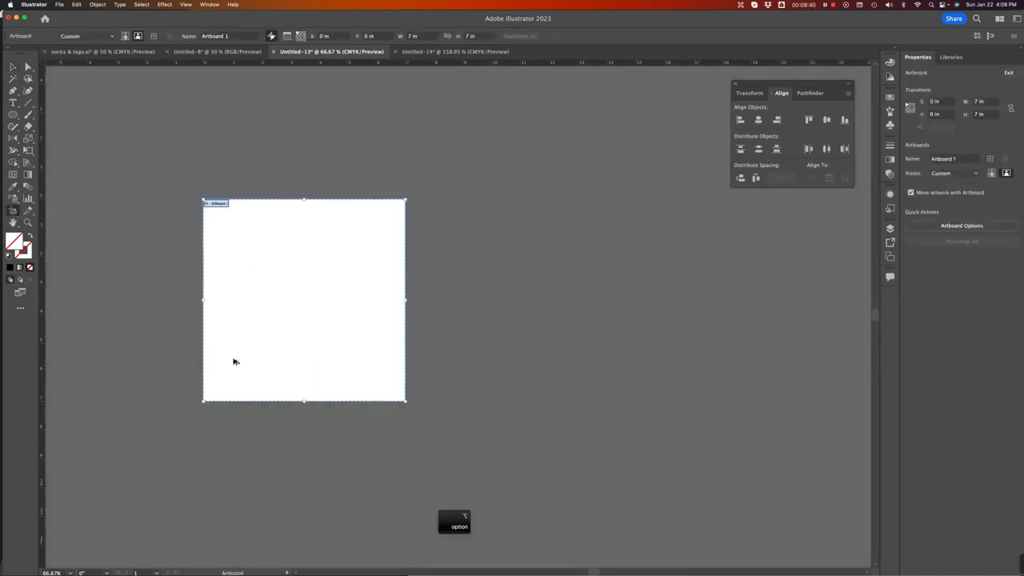
drag(233, 359, 469, 307)
drag(452, 268, 665, 355)
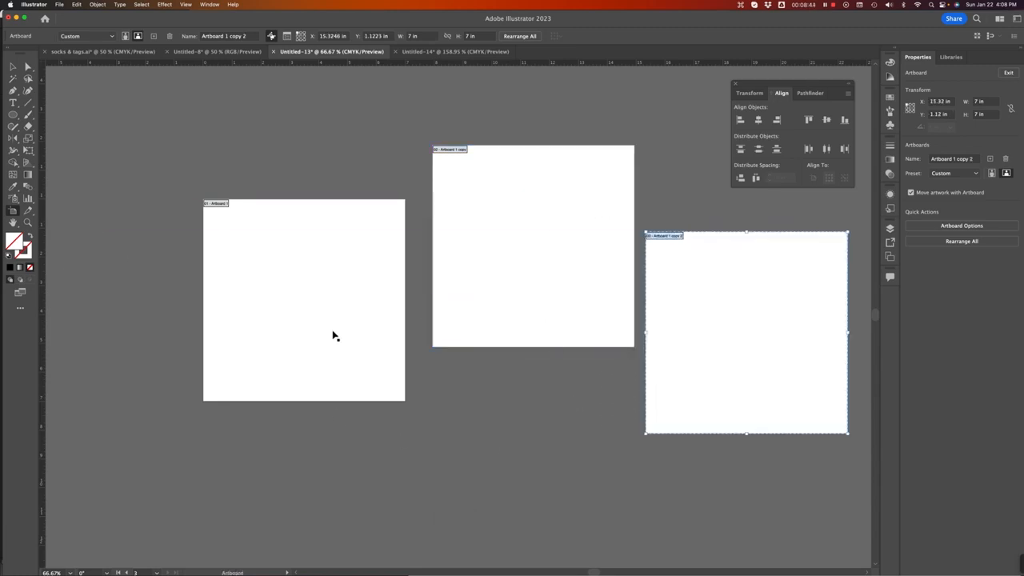
Step: Scatter the artboards, then select all three and align their top edges
drag(334, 336, 257, 349)
drag(584, 300, 560, 282)
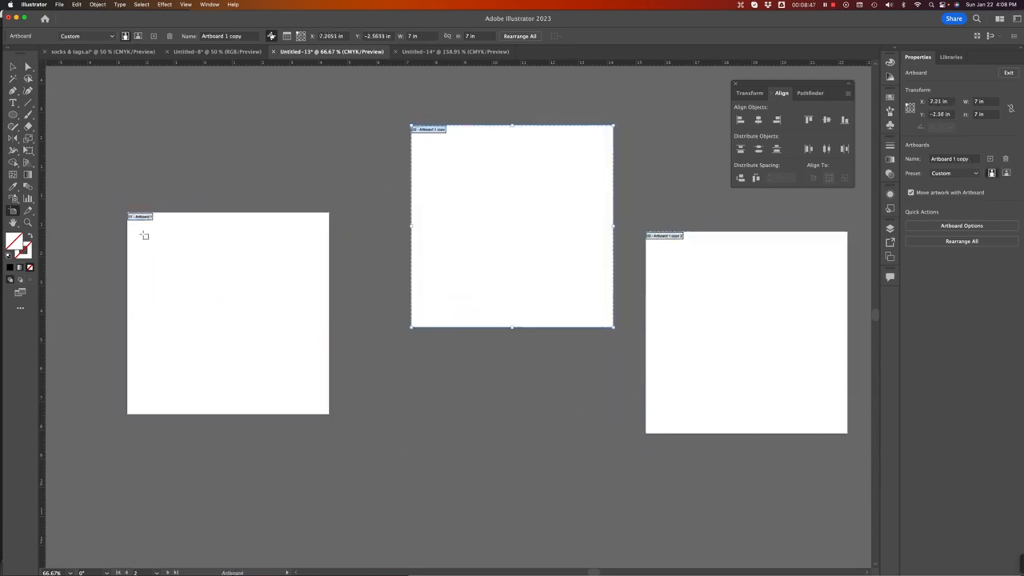
shift+click(234, 288)
shift+click(724, 290)
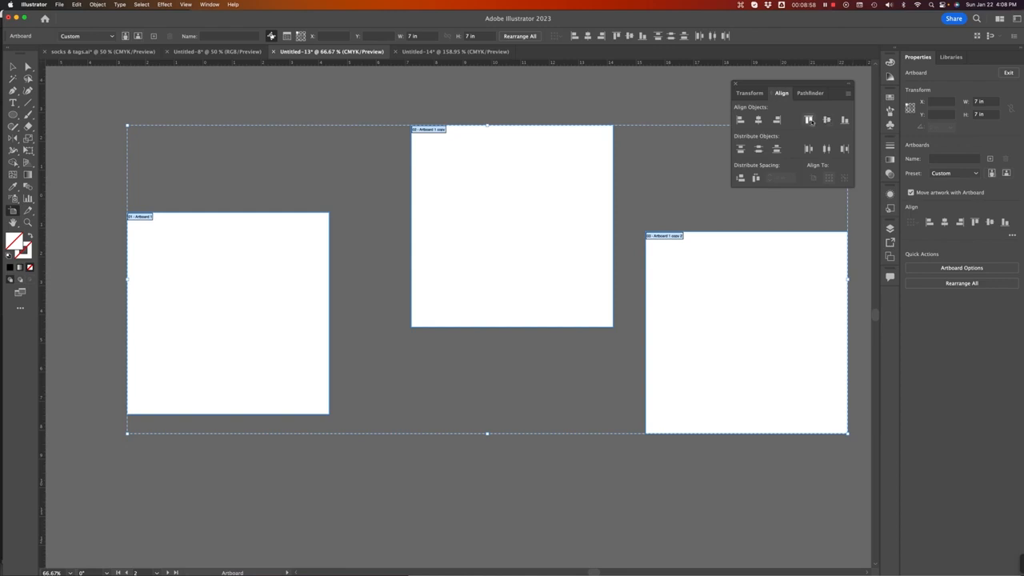
click(809, 120)
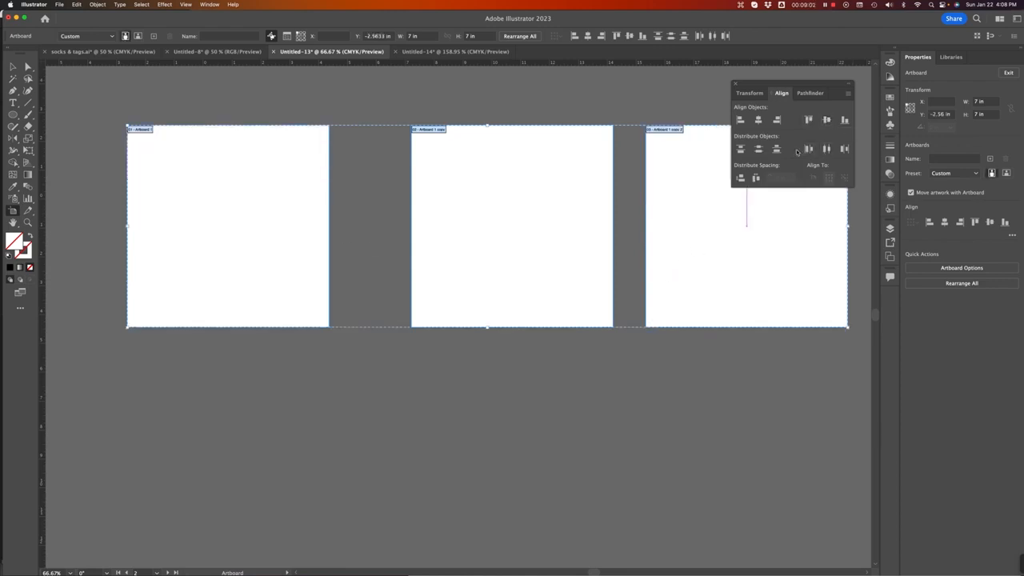
Step: Distribute the artboards horizontally by center, move them down together, and leave the Artboard tool
click(827, 149)
drag(505, 169, 501, 290)
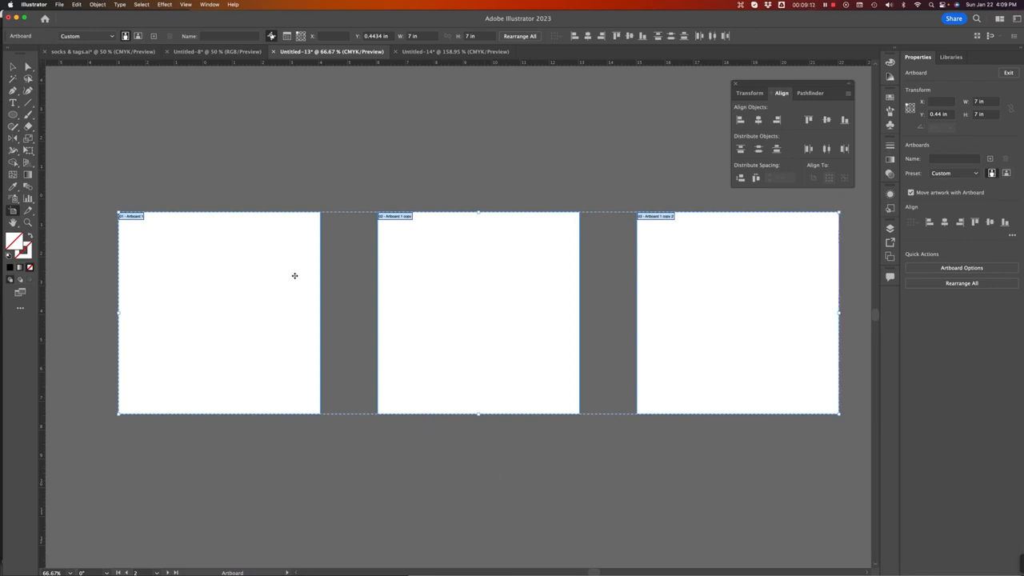
click(13, 67)
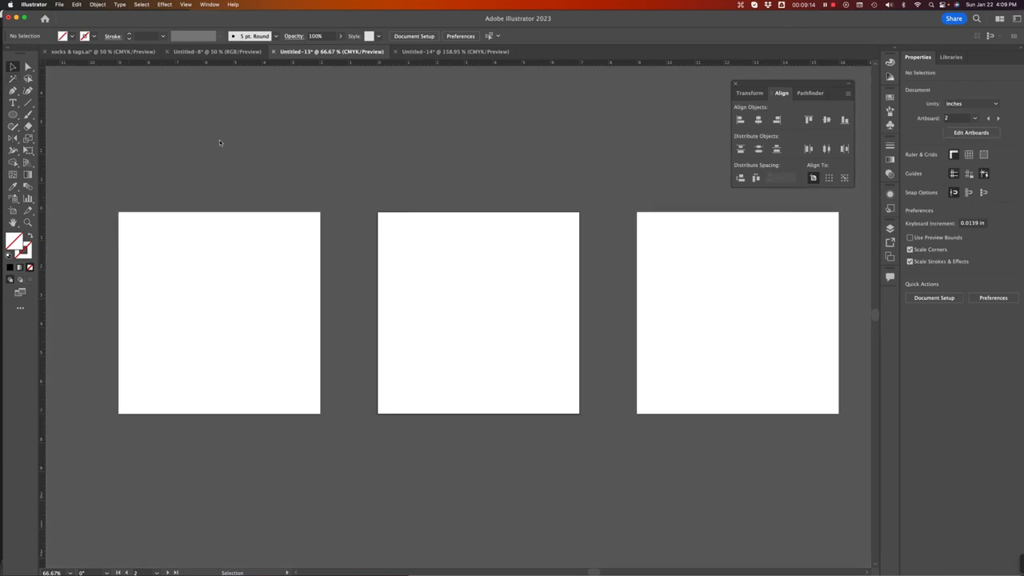